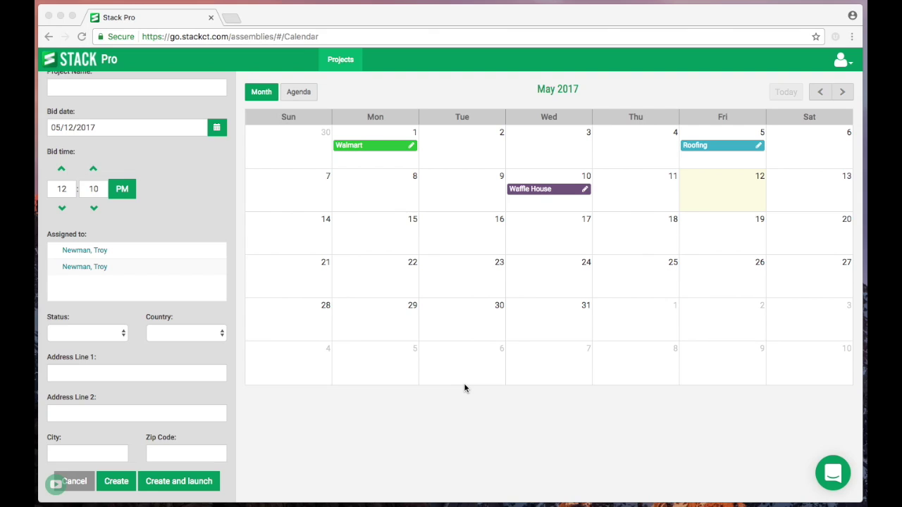
# Step: Name the new project "New project" and set its bid date to 05/26/2017
pyautogui.scroll(1, 303, 253)
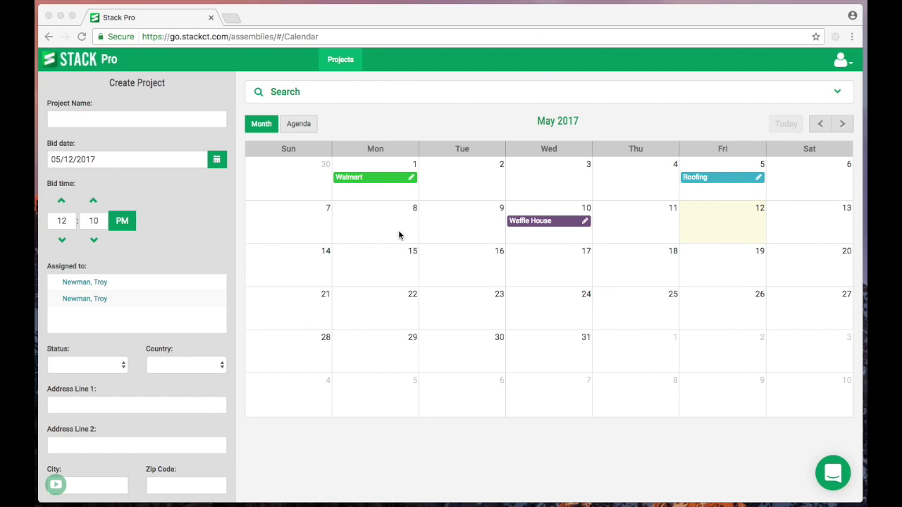
pyautogui.click(73, 120)
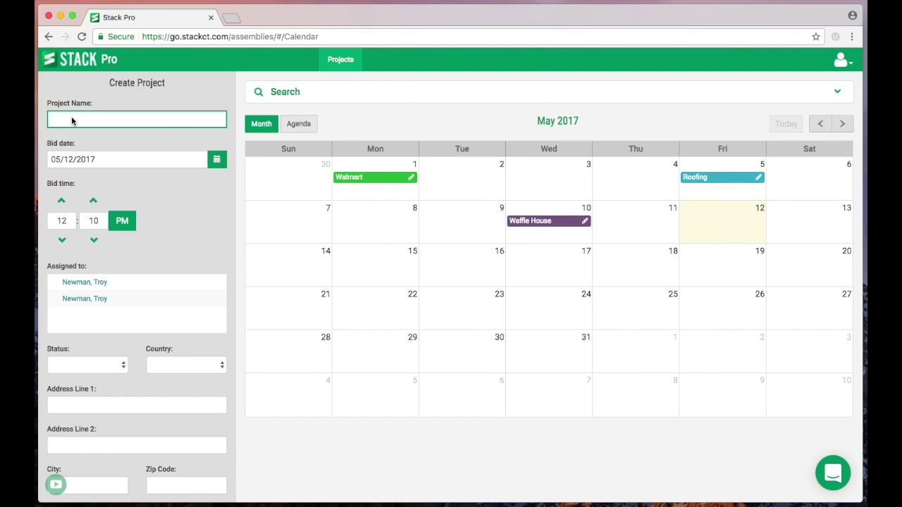
pyautogui.write('New project')
pyautogui.click(216, 160)
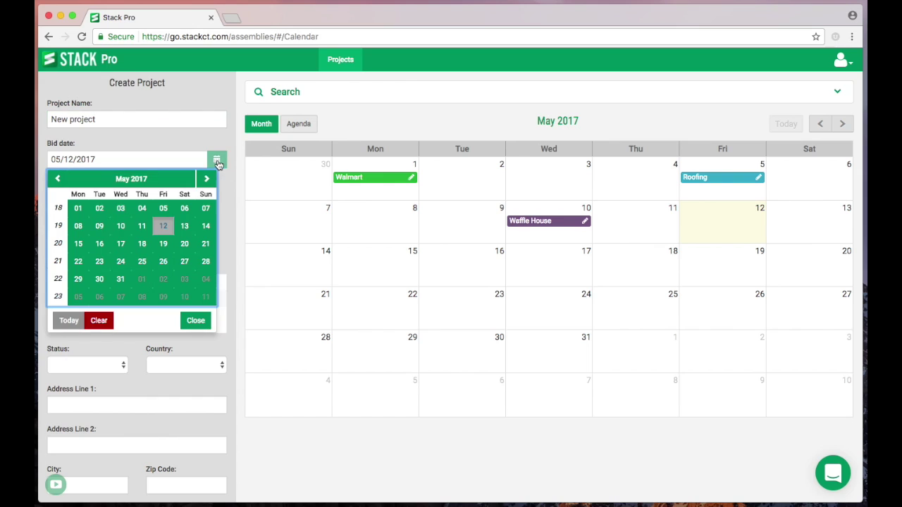
pyautogui.click(162, 262)
# Step: Set the project's bid time to 02:00 PM
pyautogui.click(47, 220)
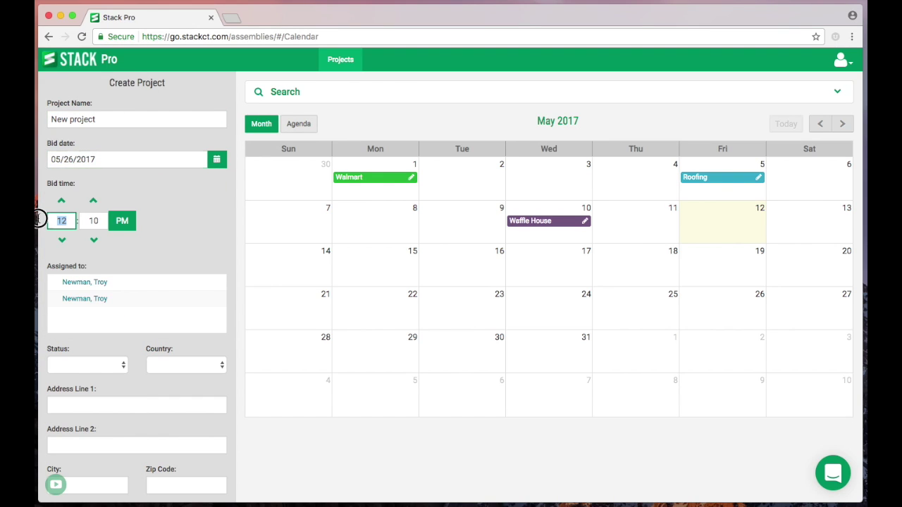
pyautogui.write('2')
pyautogui.click(83, 220)
pyautogui.write('0')
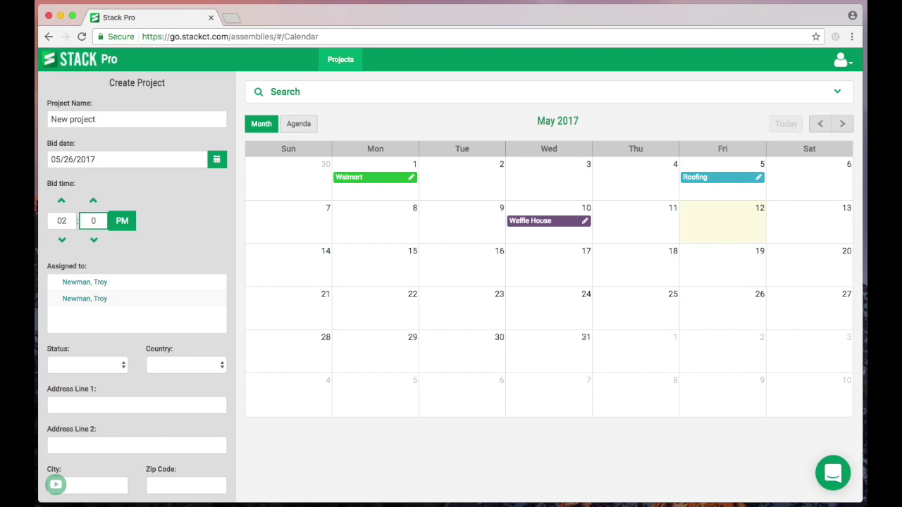
pyautogui.click(103, 287)
pyautogui.click(102, 285)
# Step: Set the project's status to Bidding, and create and launch the project
pyautogui.scroll(-1, 148, 324)
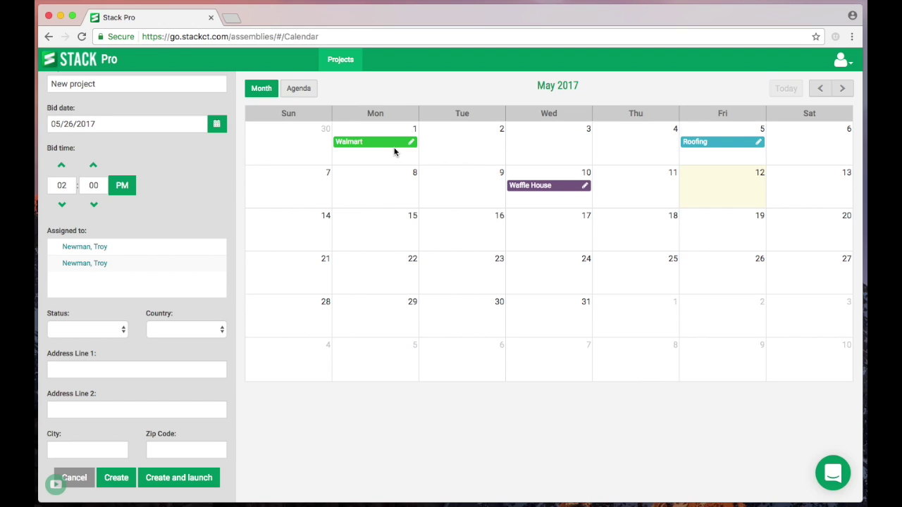
pyautogui.click(117, 331)
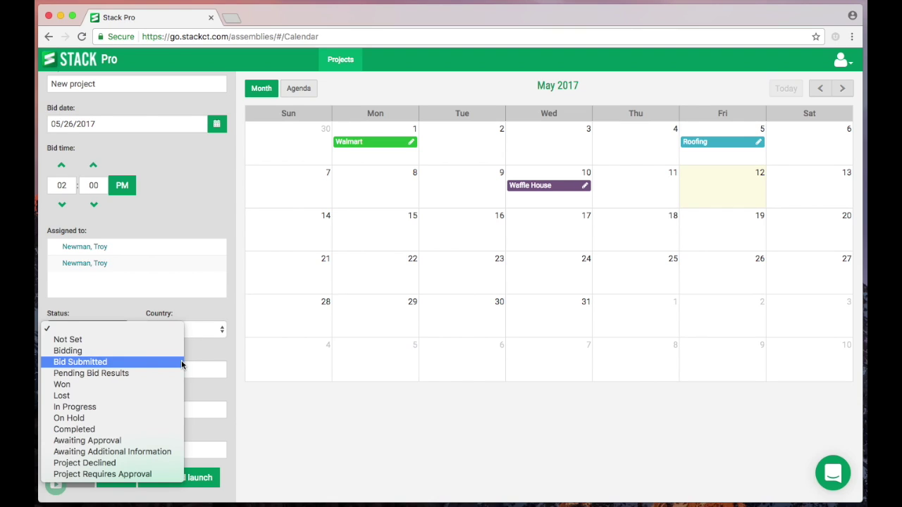
pyautogui.click(125, 350)
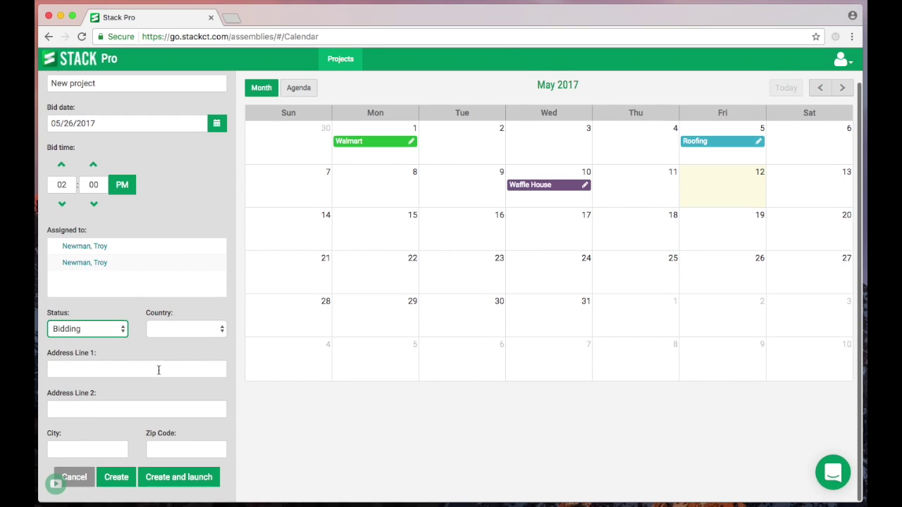
pyautogui.scroll(2, 113, 367)
pyautogui.scroll(-2, 163, 440)
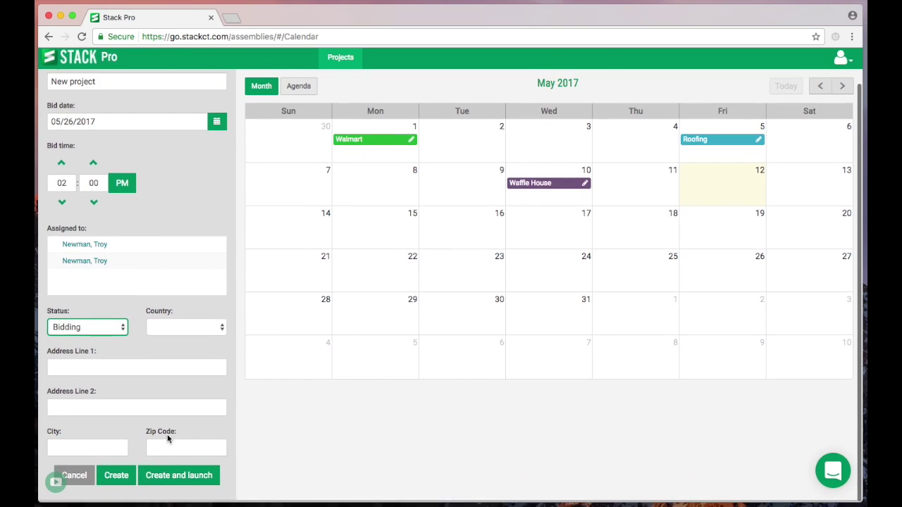
pyautogui.click(172, 481)
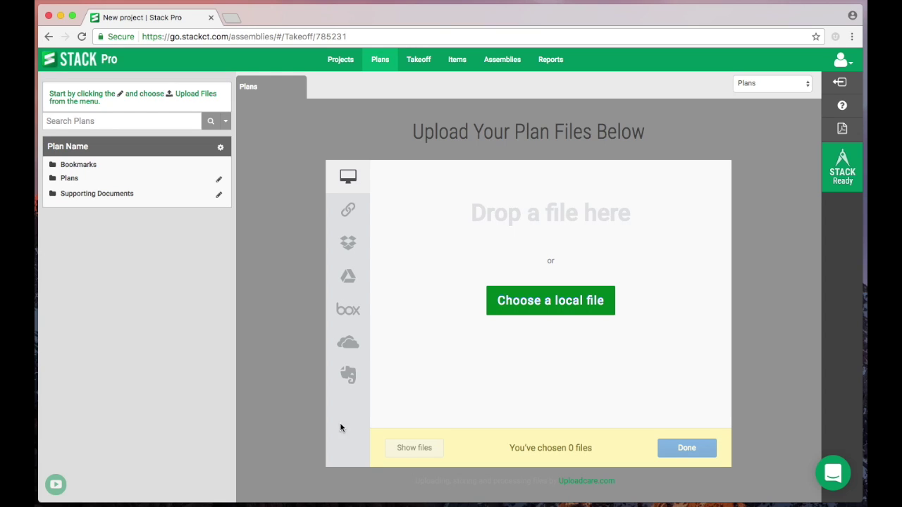
# Step: Examine the Dropbox and local file options for uploading plan files
pyautogui.click(354, 251)
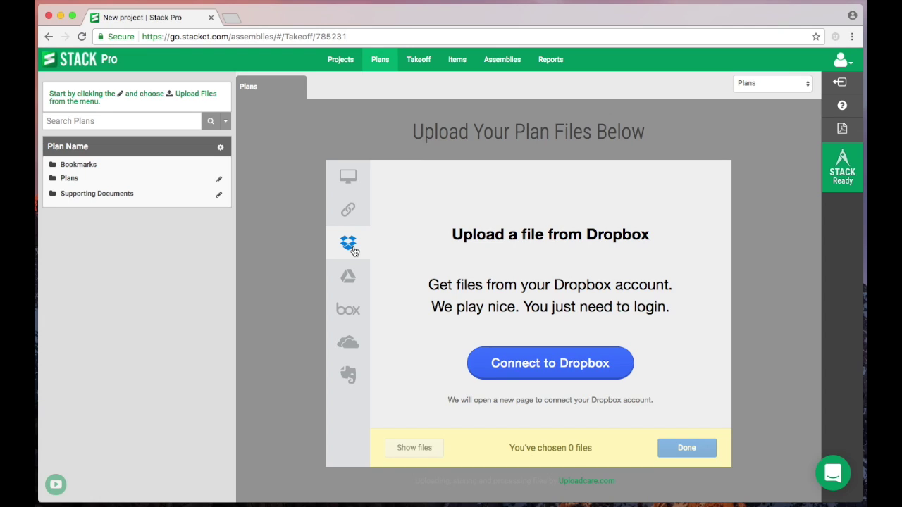
pyautogui.click(348, 176)
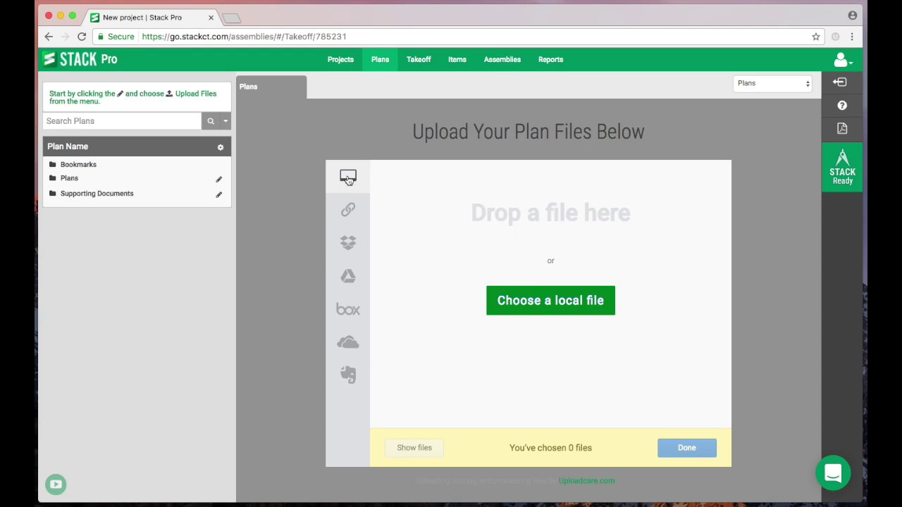
pyautogui.click(547, 302)
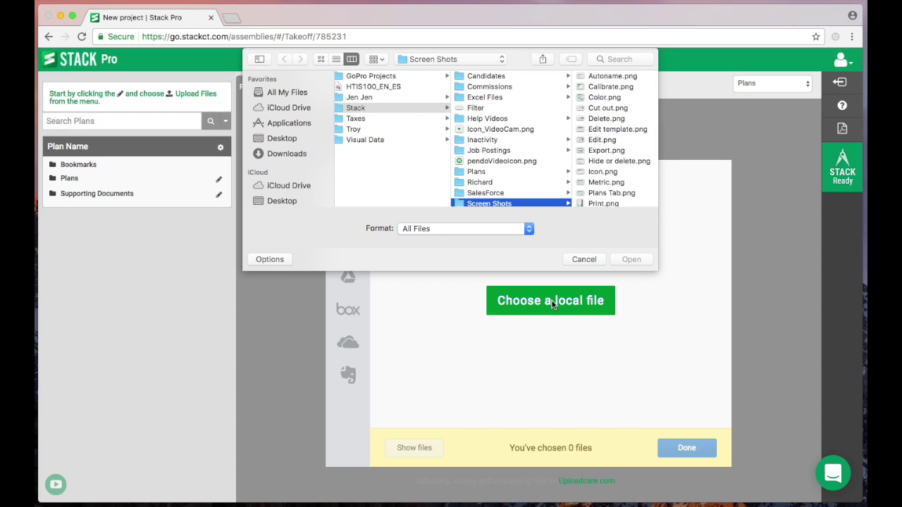
pyautogui.click(578, 259)
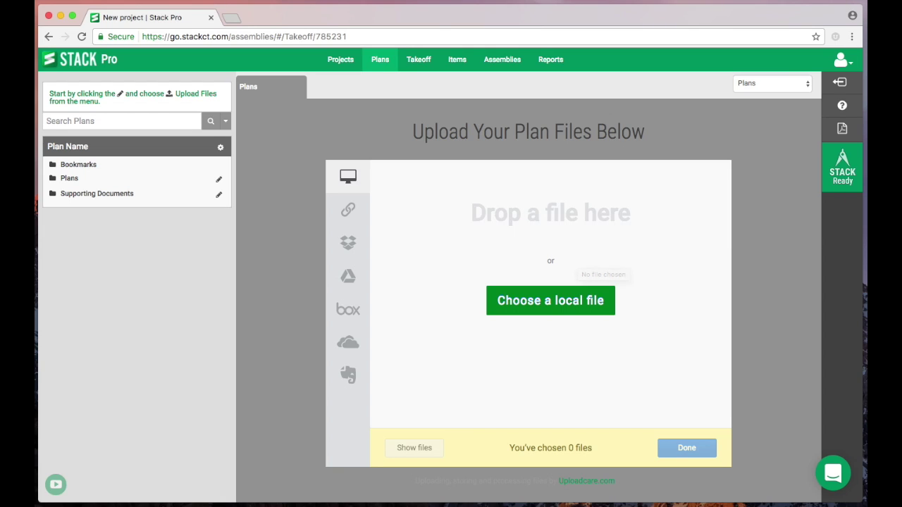
# Step: Add the plan file "A-100 .pdf" to the project's plans and complete the upload
pyautogui.moveTo(863, 204); pyautogui.dragTo(549, 289)
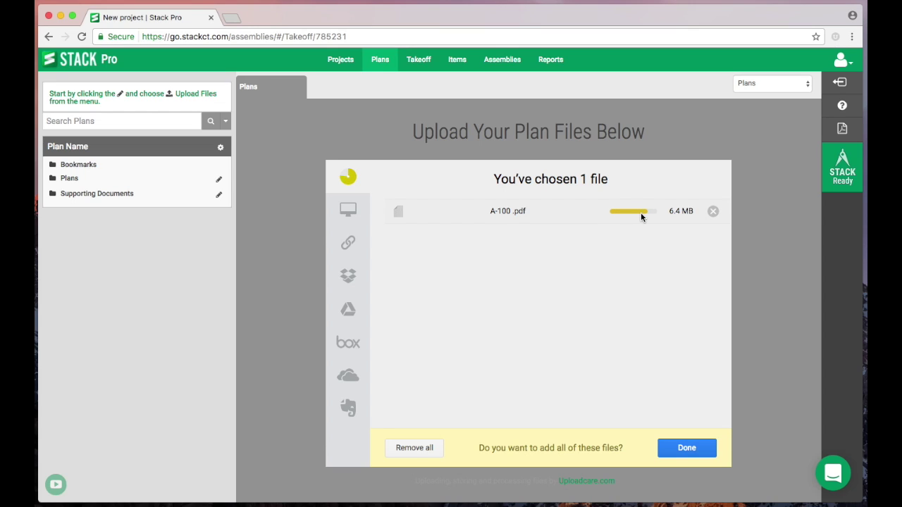
pyautogui.click(680, 450)
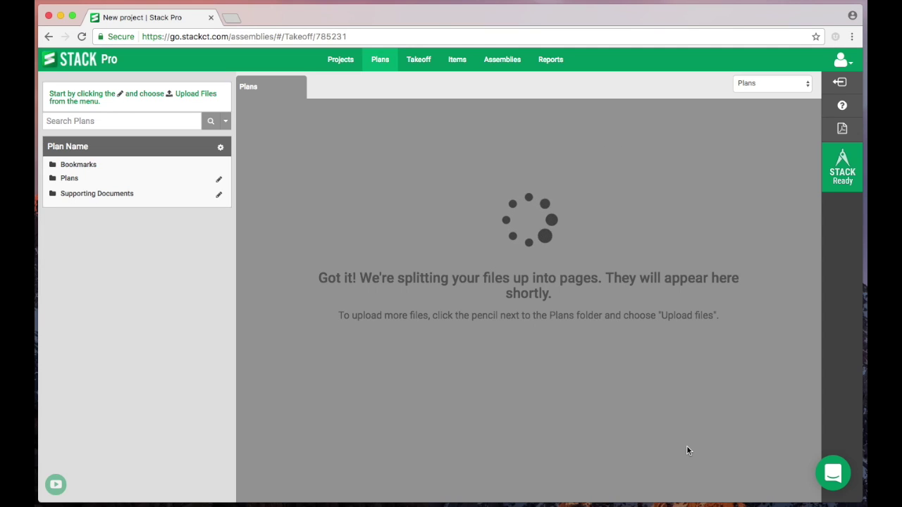
# Step: Return to the project calendar and look through April 2017 and the agenda view, ending in the May 2017 month view
pyautogui.click(341, 62)
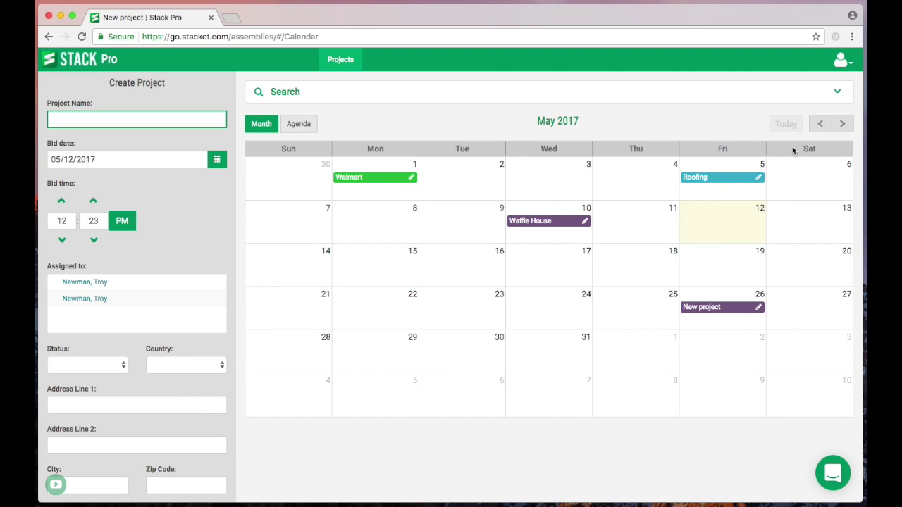
pyautogui.click(819, 124)
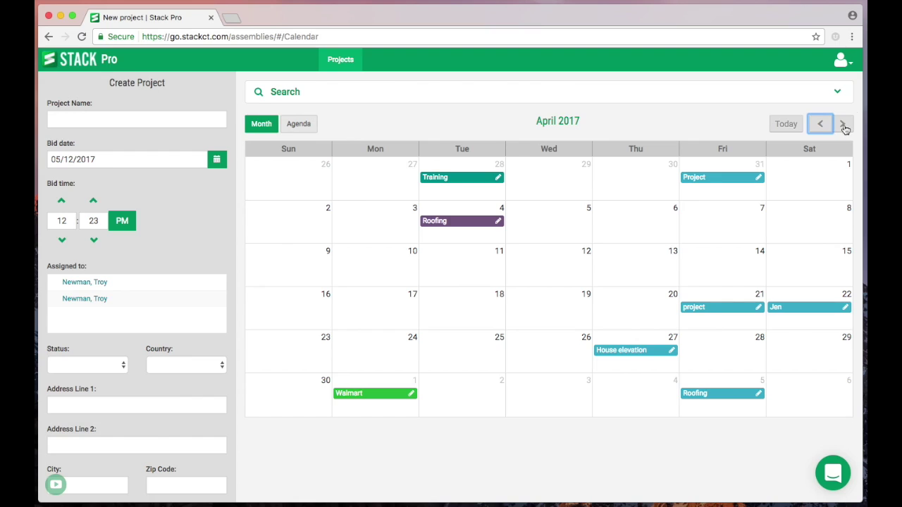
pyautogui.click(842, 124)
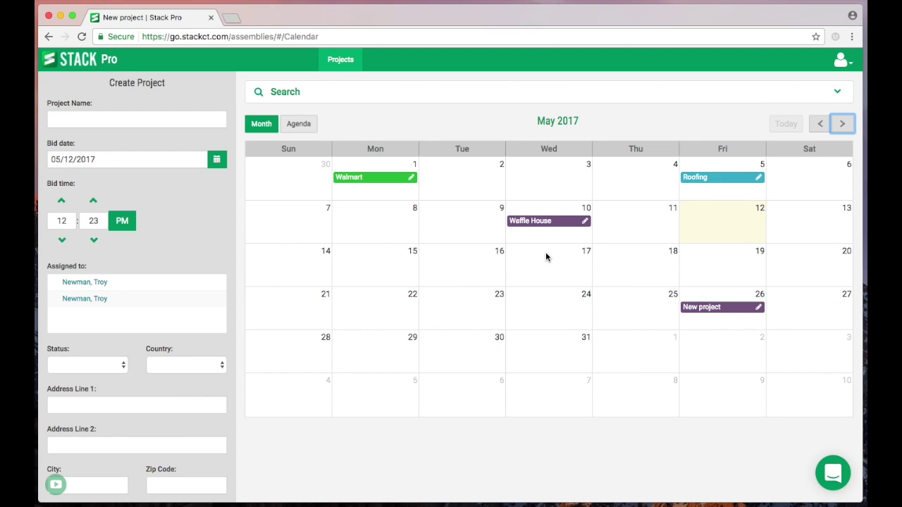
pyautogui.click(301, 125)
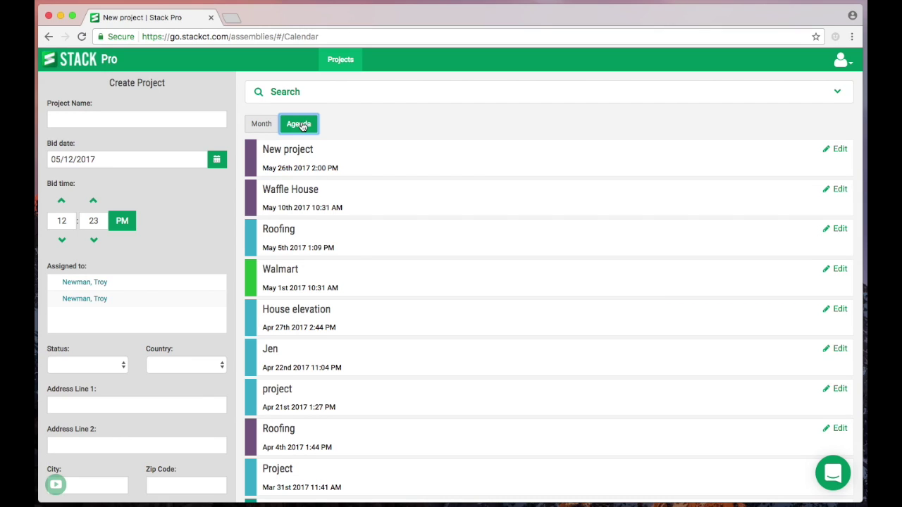
pyautogui.click(262, 124)
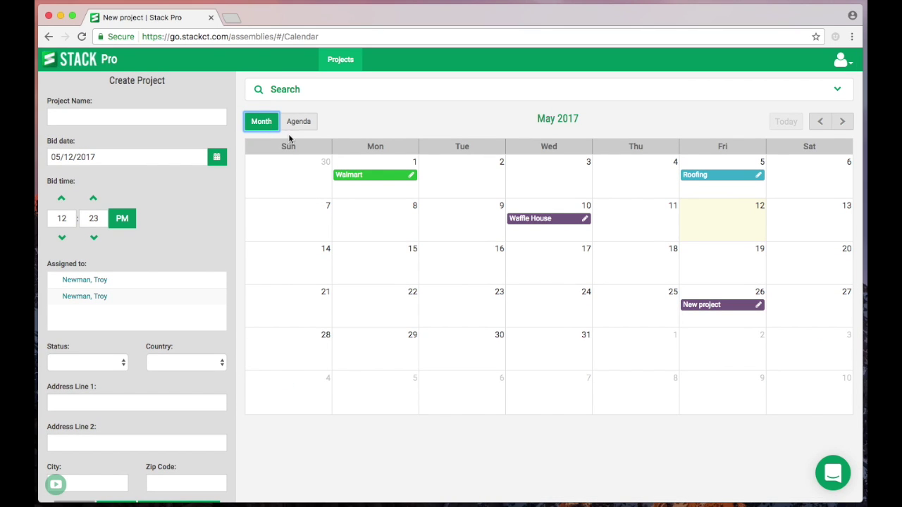
# Step: Search the projects by the name "train" and return to the calendar
pyautogui.click(284, 91)
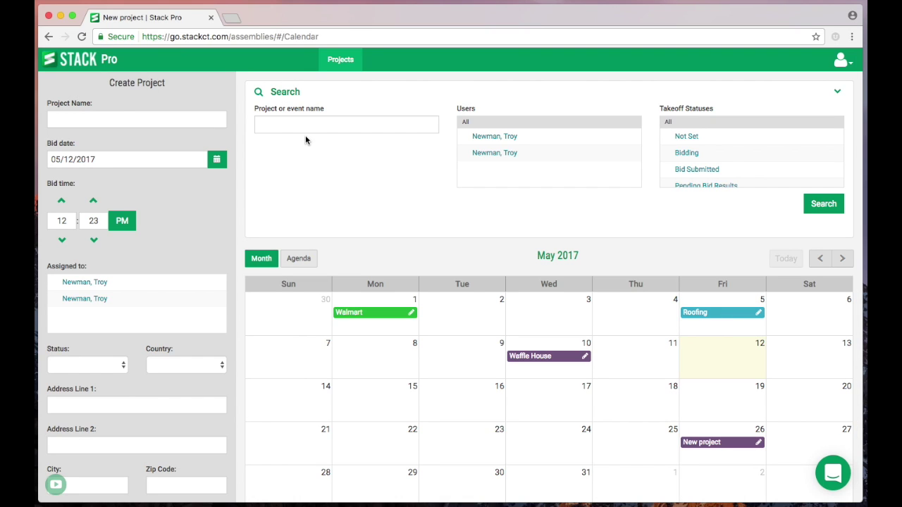
pyautogui.click(304, 124)
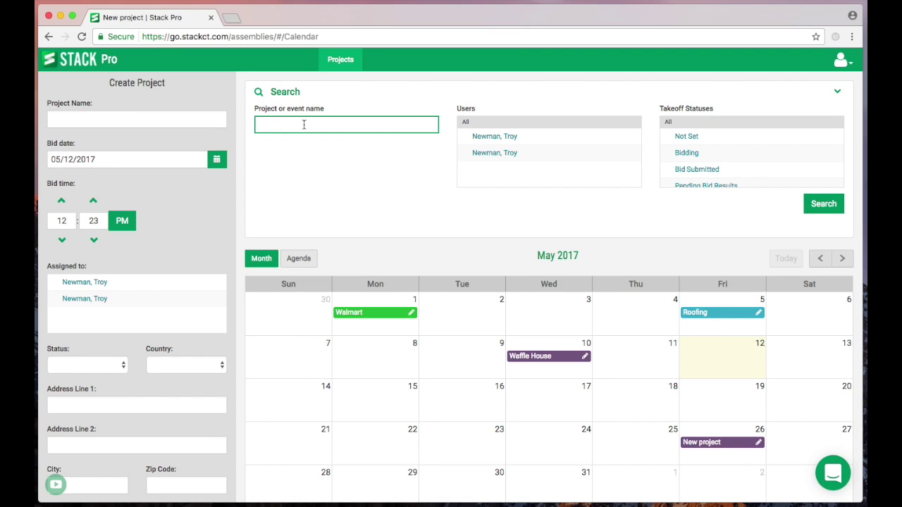
pyautogui.write('train')
pyautogui.click(823, 209)
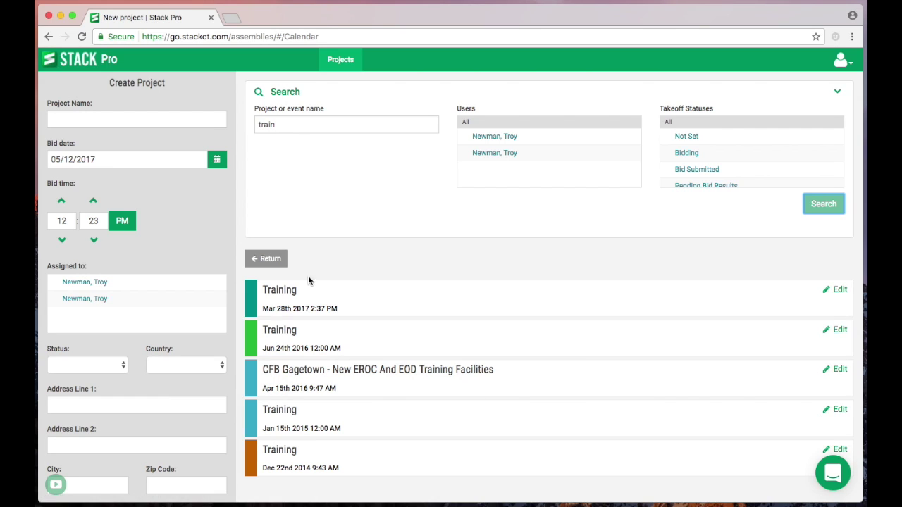
pyautogui.click(265, 260)
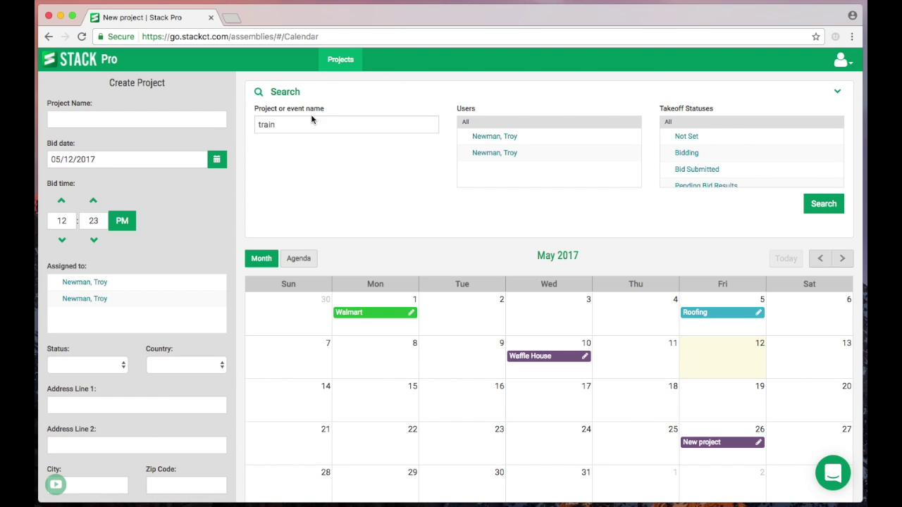
# Step: Clear the name search, search for projects with the takeoff status Bidding, and return to the calendar
pyautogui.moveTo(311, 123); pyautogui.dragTo(183, 117)
pyautogui.press('BackSpace')
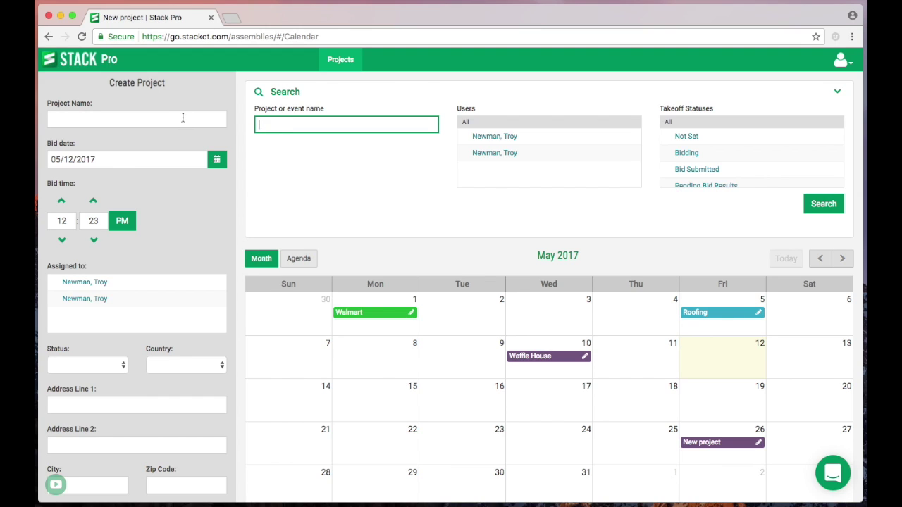
pyautogui.click(509, 138)
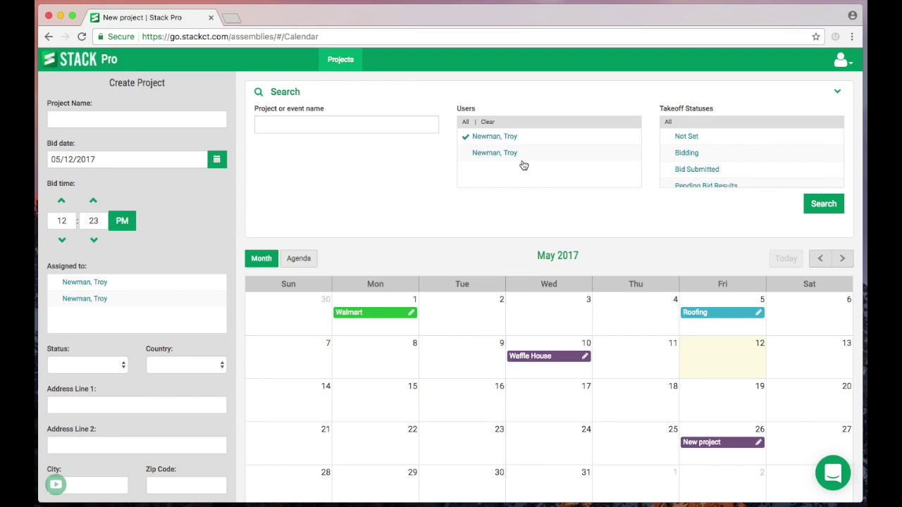
pyautogui.click(511, 139)
pyautogui.click(683, 153)
pyautogui.click(816, 205)
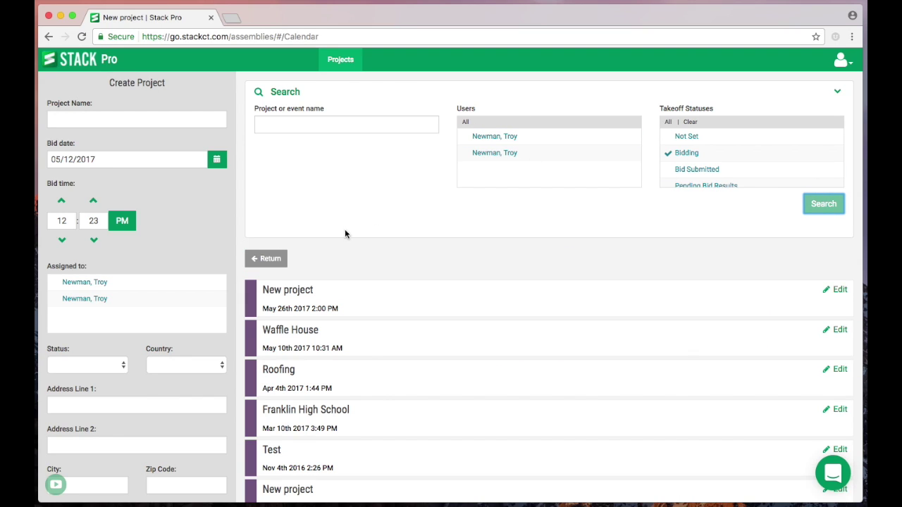
pyautogui.click(281, 258)
# Step: Search for projects with only the takeoff status Won, and return to the calendar with the search options collapsed
pyautogui.scroll(-2, 681, 173)
pyautogui.click(676, 173)
pyautogui.scroll(2, 680, 174)
pyautogui.click(677, 159)
pyautogui.click(814, 205)
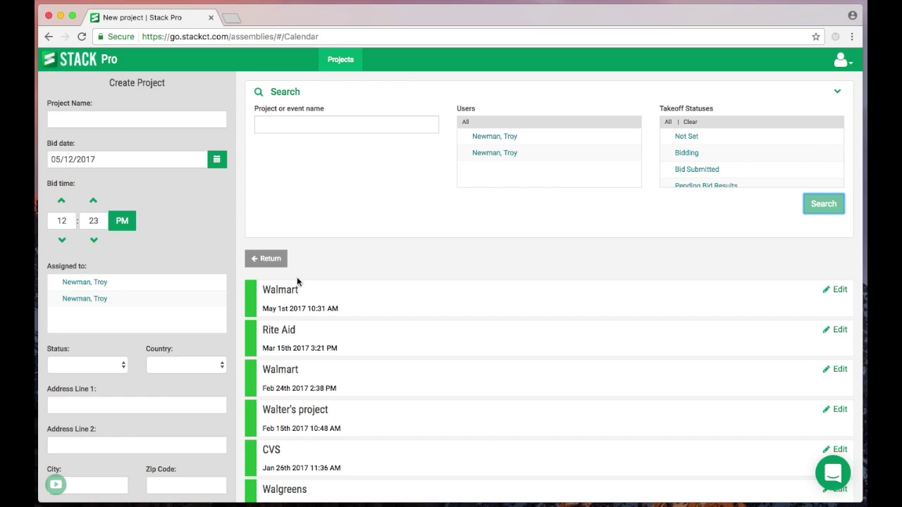
pyautogui.click(262, 260)
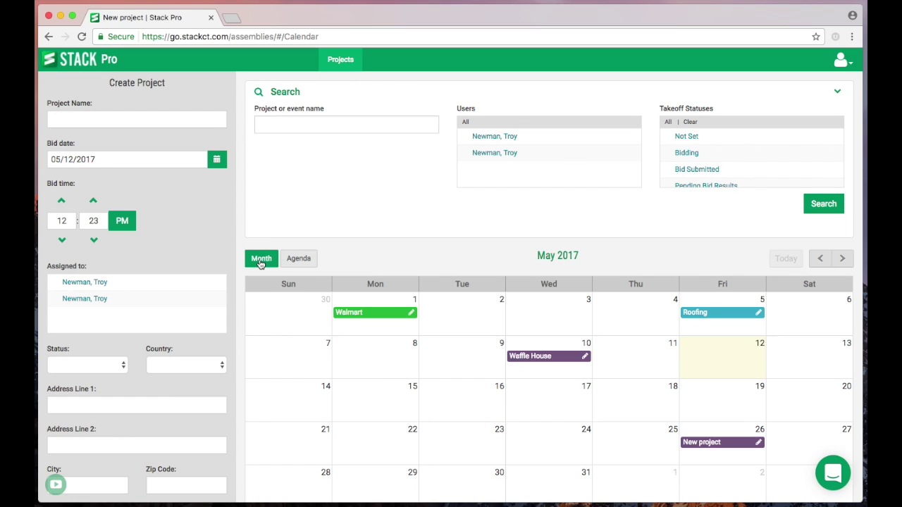
pyautogui.click(838, 93)
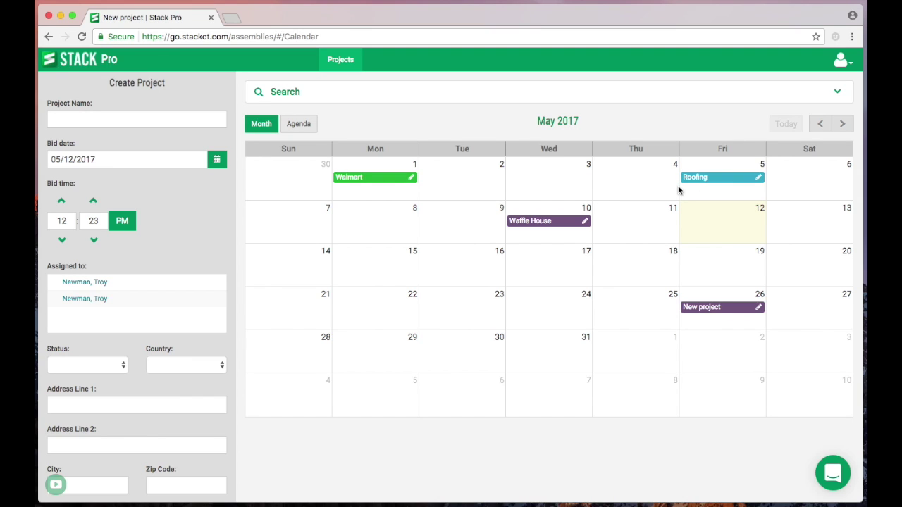
# Step: Open the Walmart project on May 1, 2017 for editing, review its details and save them
pyautogui.click(411, 180)
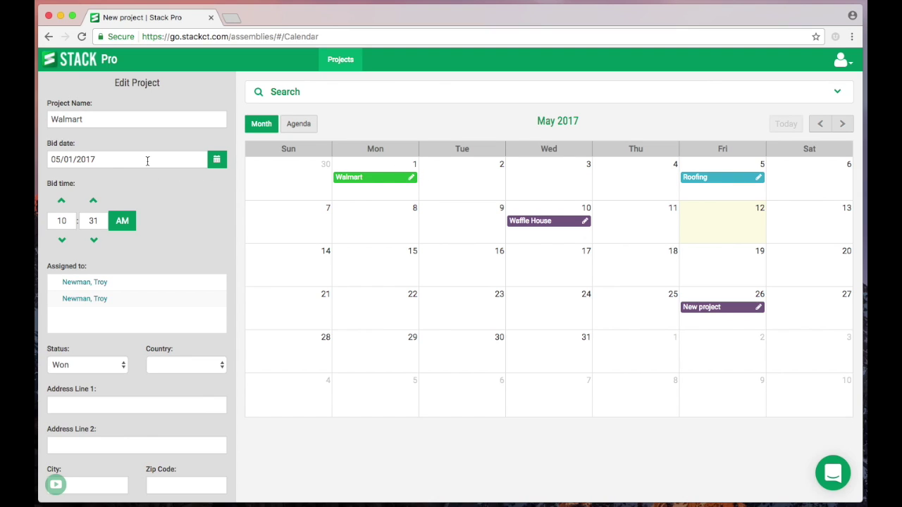
pyautogui.scroll(-1, 158, 227)
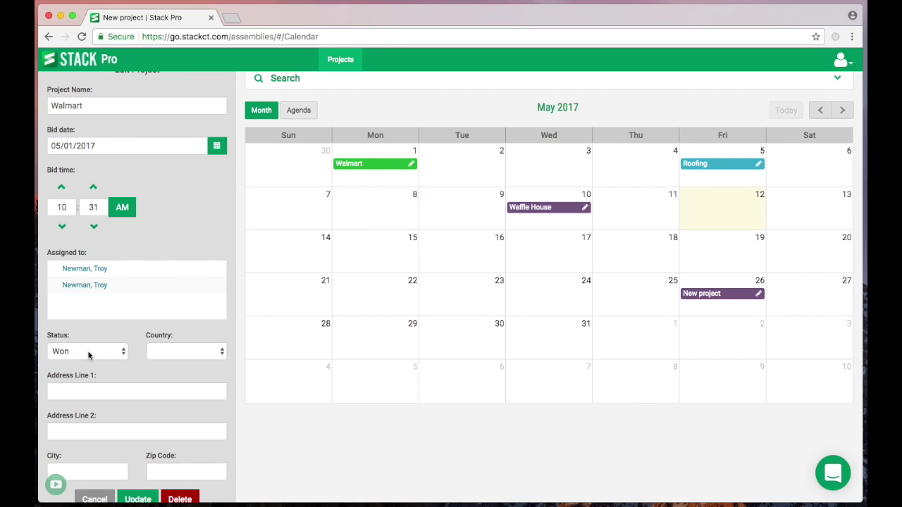
pyautogui.scroll(-1, 205, 258)
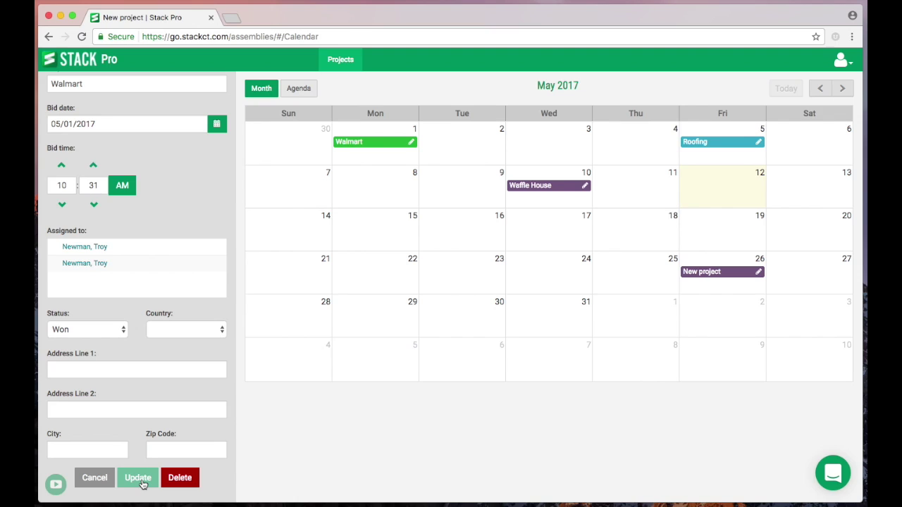
pyautogui.click(144, 483)
pyautogui.scroll(1, 351, 312)
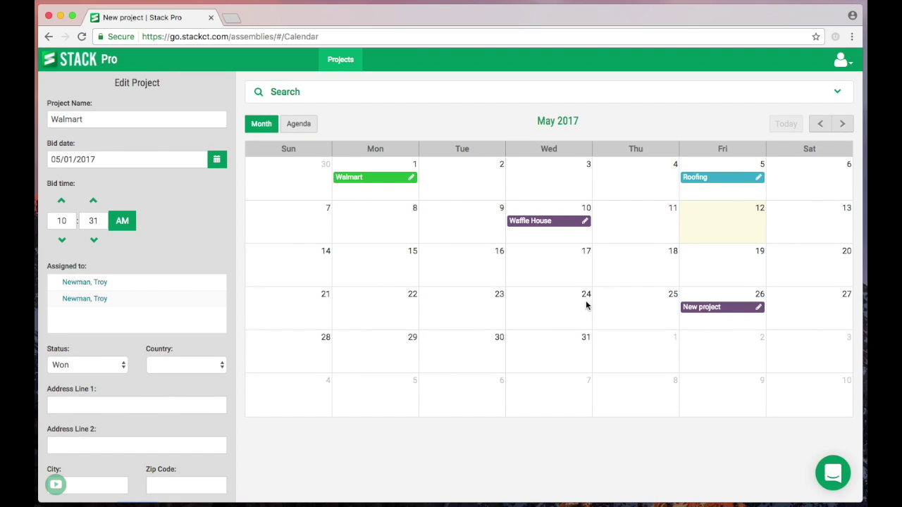
# Step: Open the project "New project" on May 26, 2017, and examine its plan page A-100 .pdf Page 001 at different magnifications
pyautogui.click(722, 310)
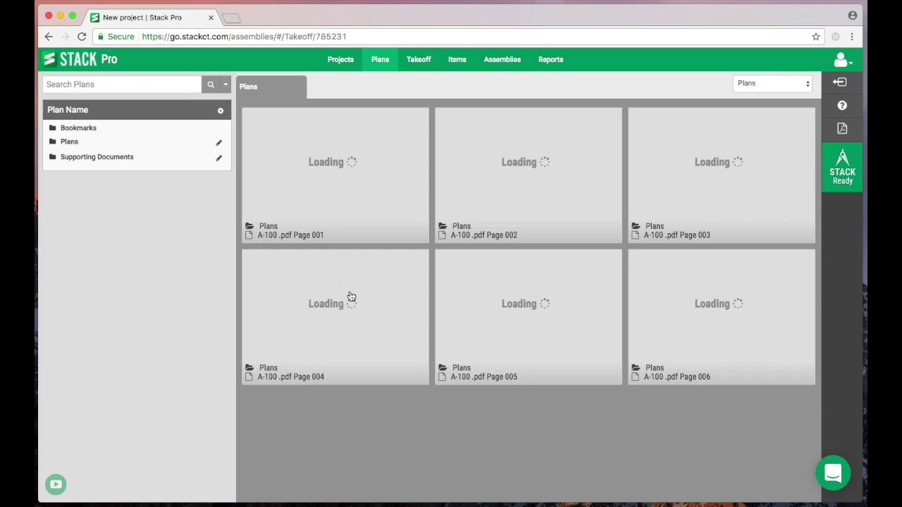
pyautogui.moveTo(351, 296)
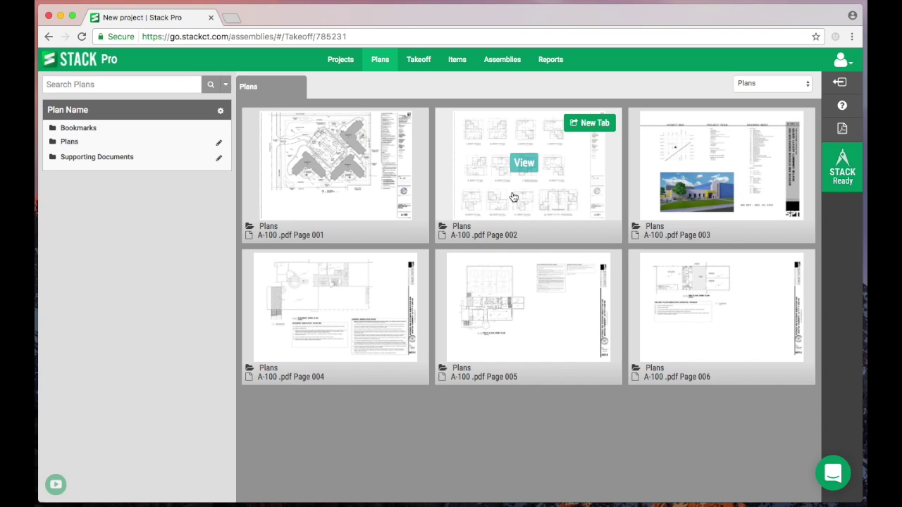
pyautogui.click(331, 163)
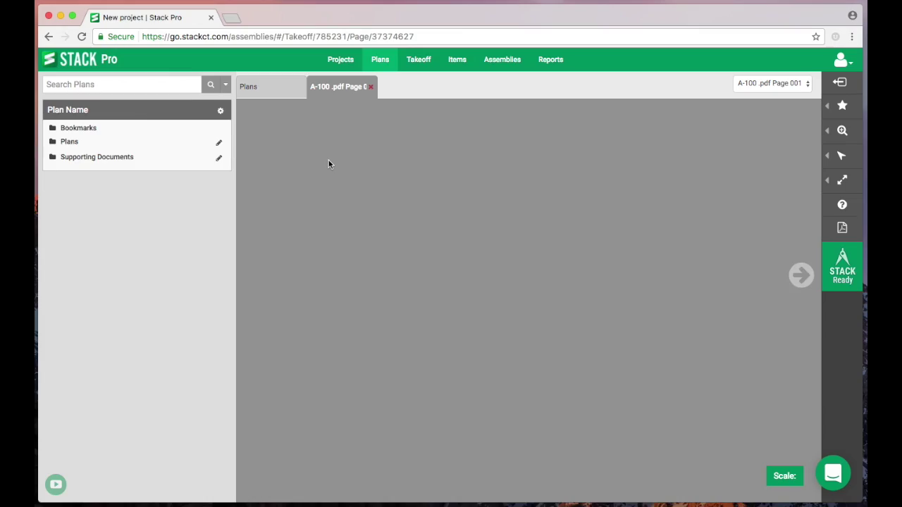
pyautogui.scroll(5, 491, 216)
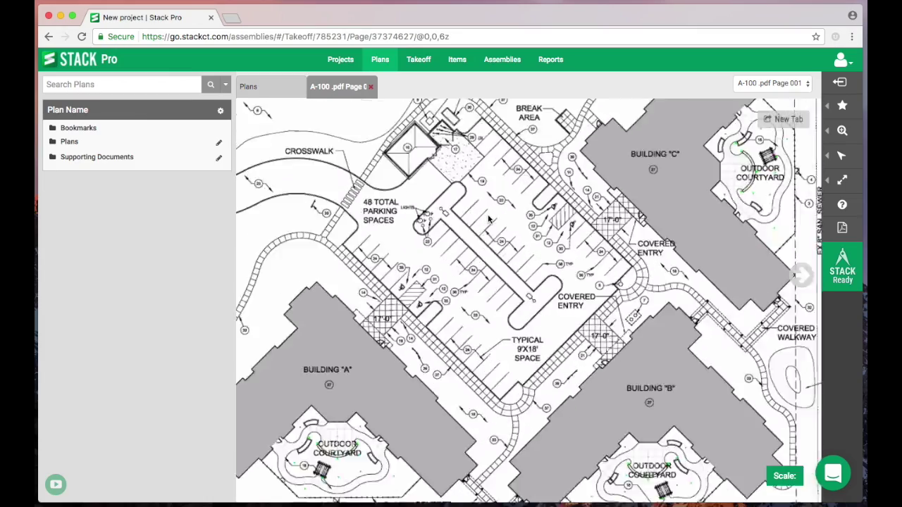
pyautogui.scroll(-5, 491, 217)
pyautogui.moveTo(491, 217)
pyautogui.mouseDown()
pyautogui.moveTo(443, 249)
pyautogui.moveTo(493, 138)
pyautogui.mouseUp()
pyautogui.scroll(-10, 526, 224)
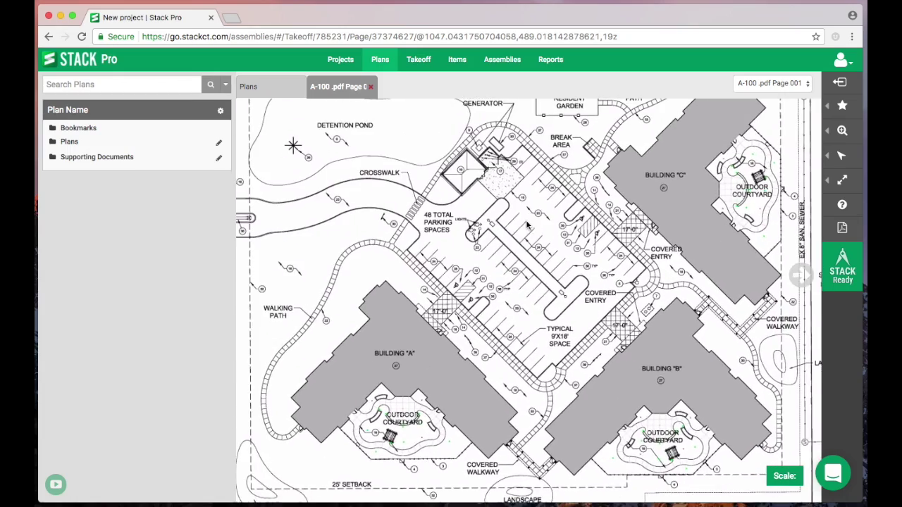
pyautogui.scroll(3, 447, 200)
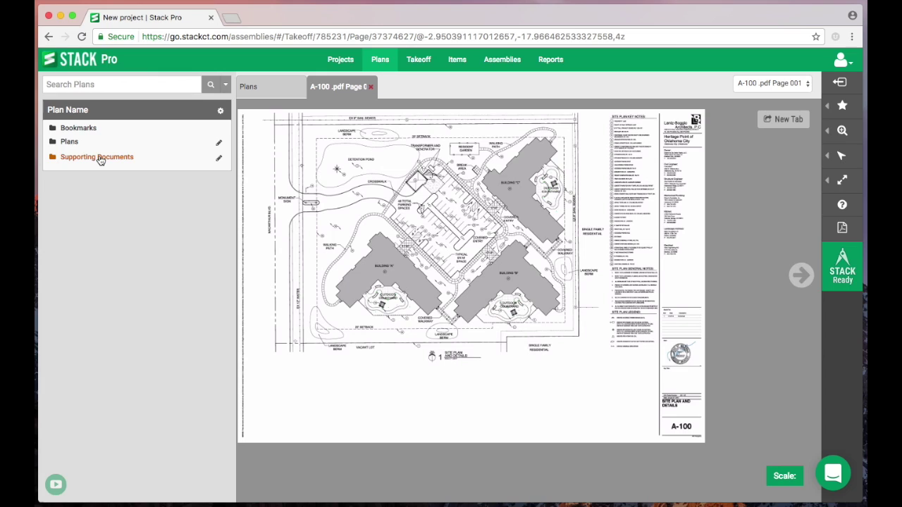
# Step: Check the options available for the Supporting Documents folder, and expand the Plans folder to list its pages
pyautogui.click(219, 160)
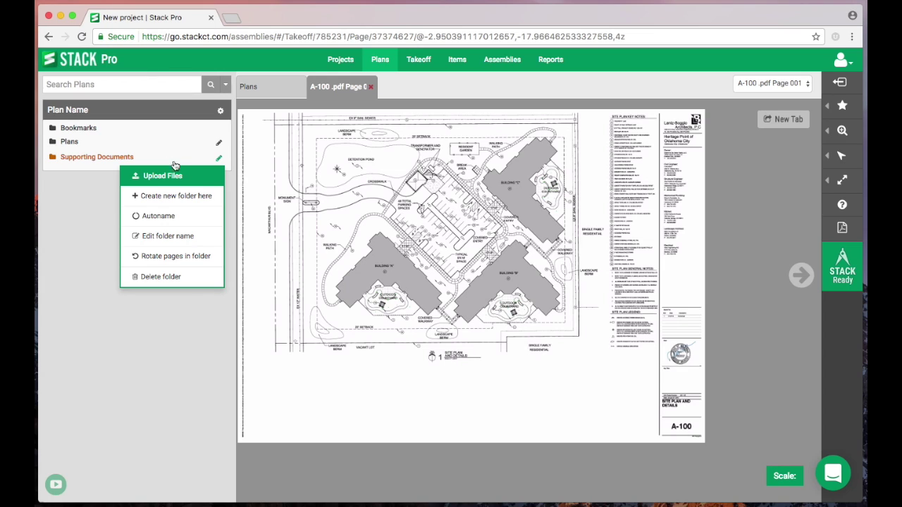
pyautogui.click(72, 145)
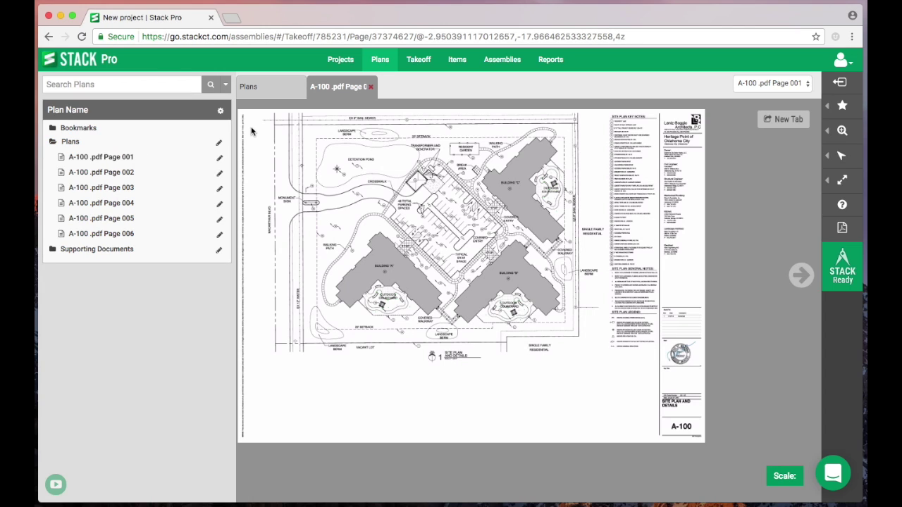
# Step: Start Autoname for all plans and draw a box around the page number A-100 in the title block of Page 001
pyautogui.moveTo(581, 347); pyautogui.dragTo(382, 201)
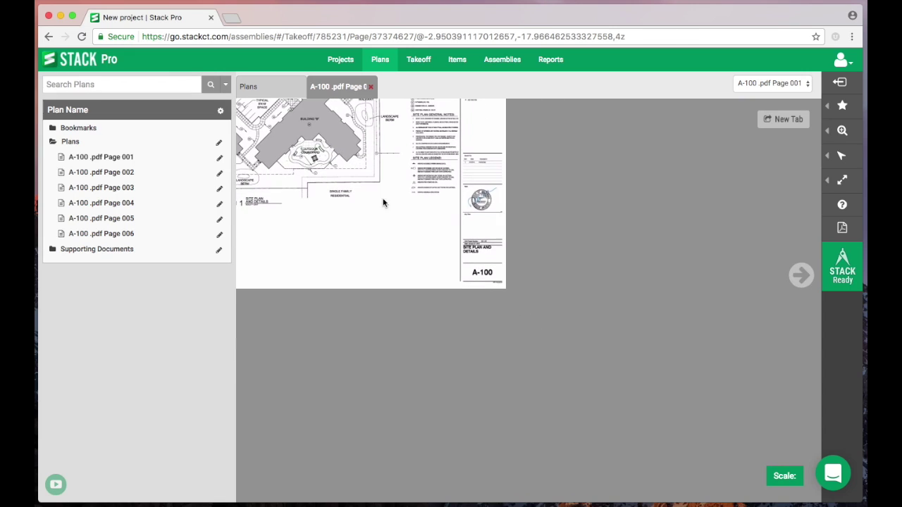
pyautogui.scroll(5, 409, 229)
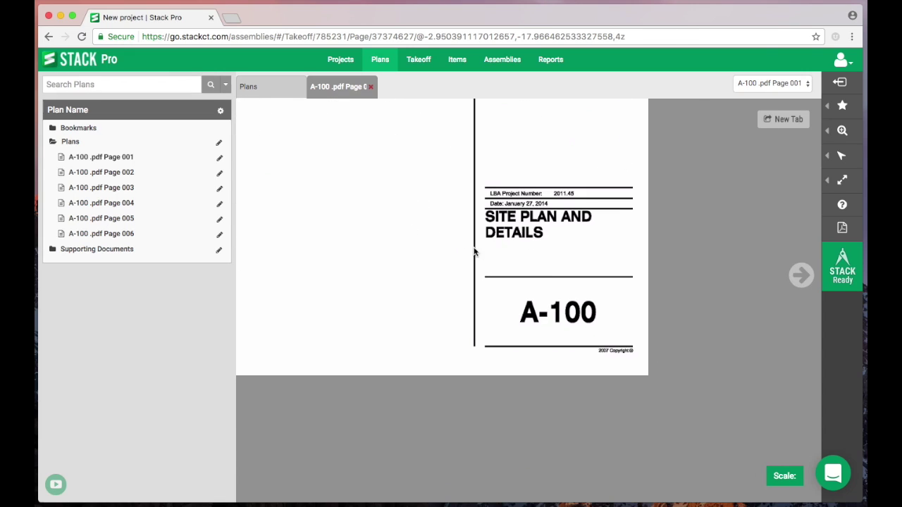
pyautogui.scroll(5, 469, 234)
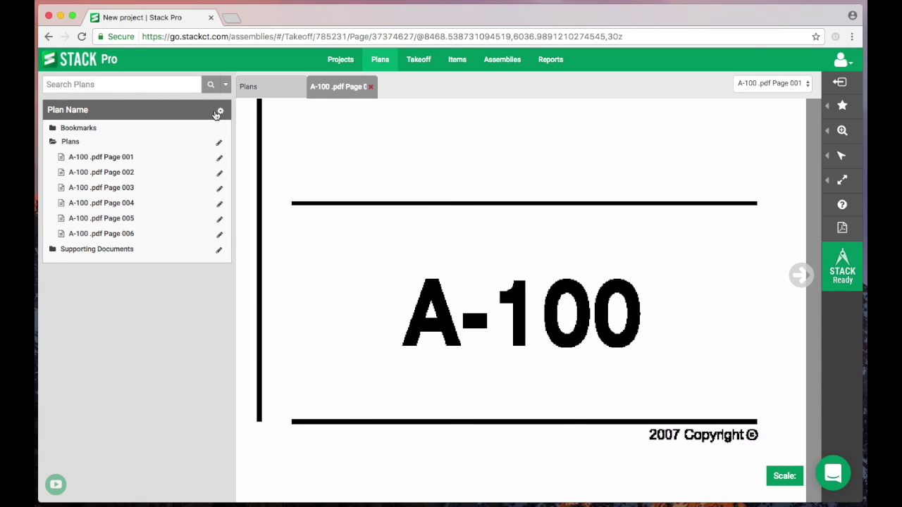
pyautogui.click(221, 114)
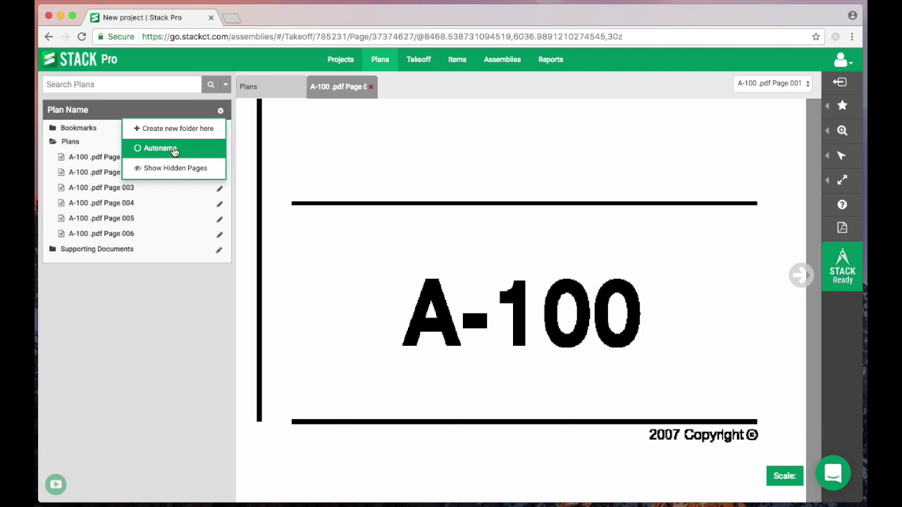
pyautogui.click(176, 150)
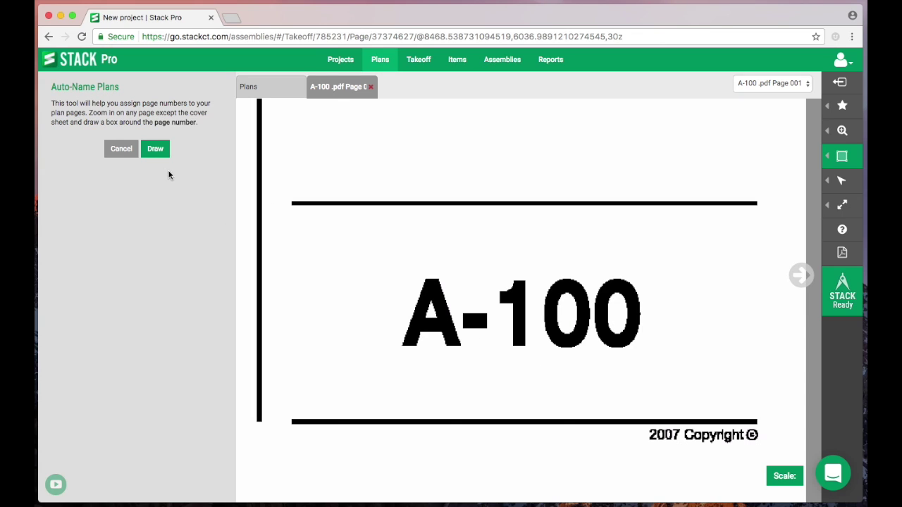
pyautogui.click(155, 148)
pyautogui.moveTo(292, 214)
pyautogui.mouseDown()
pyautogui.moveTo(357, 292)
pyautogui.moveTo(632, 392)
pyautogui.moveTo(743, 411)
pyautogui.moveTo(726, 447)
pyautogui.moveTo(741, 438)
pyautogui.moveTo(751, 407)
pyautogui.mouseUp()
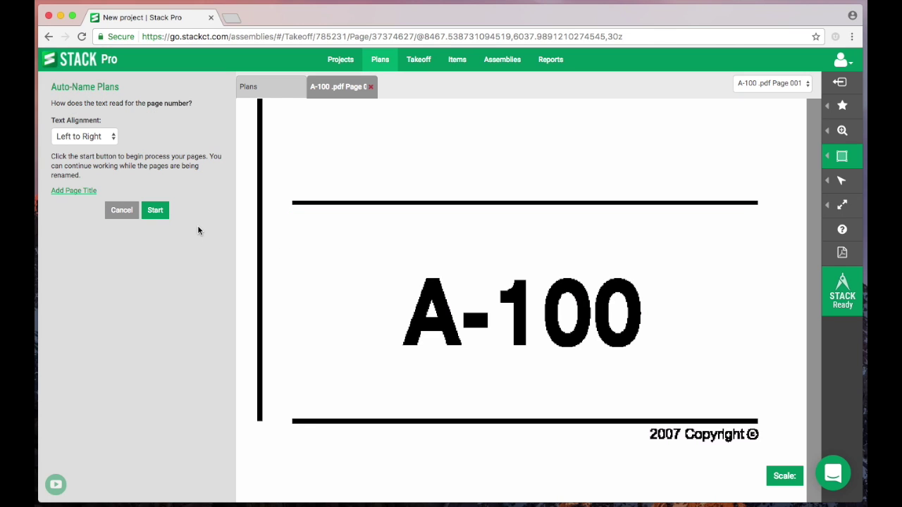
# Step: Add a page title area around "SITE PLAN AND DETAILS" to the auto-naming setup, then cancel the auto-naming without starting it
pyautogui.moveTo(358, 154); pyautogui.dragTo(351, 351)
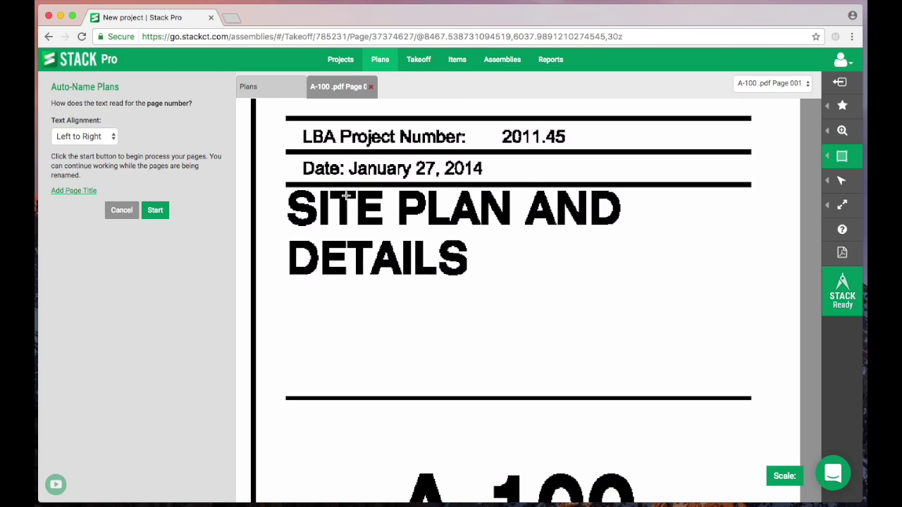
pyautogui.click(72, 191)
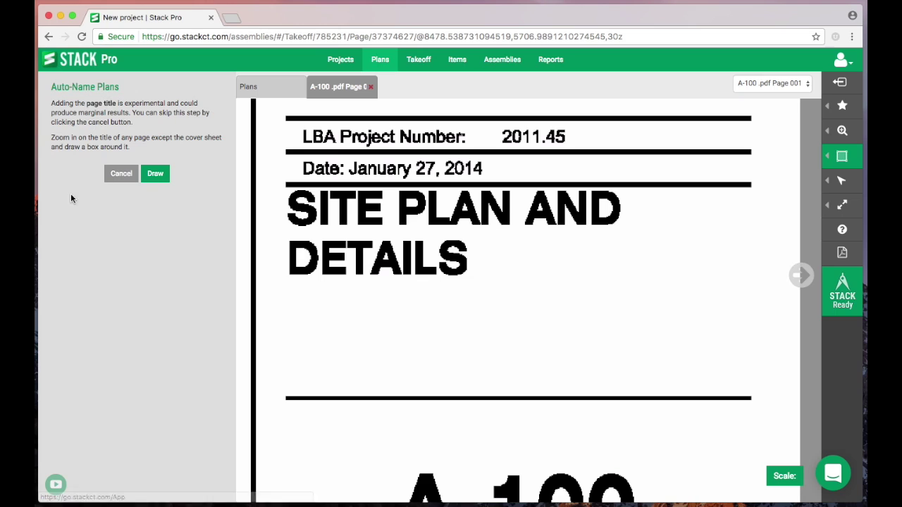
pyautogui.click(158, 179)
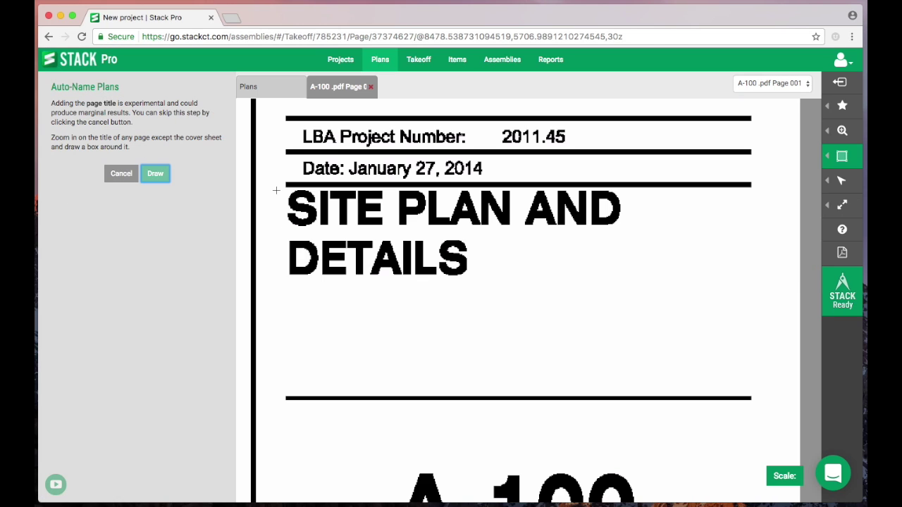
pyautogui.moveTo(276, 188); pyautogui.dragTo(745, 384)
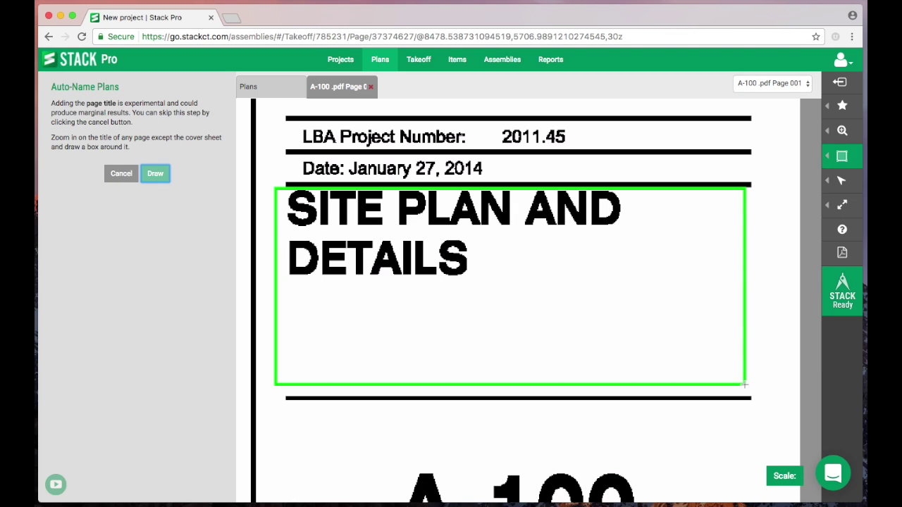
pyautogui.moveTo(745, 385); pyautogui.dragTo(431, 352)
pyautogui.moveTo(618, 377)
pyautogui.mouseDown()
pyautogui.moveTo(743, 388)
pyautogui.moveTo(691, 360)
pyautogui.moveTo(722, 383)
pyautogui.mouseUp()
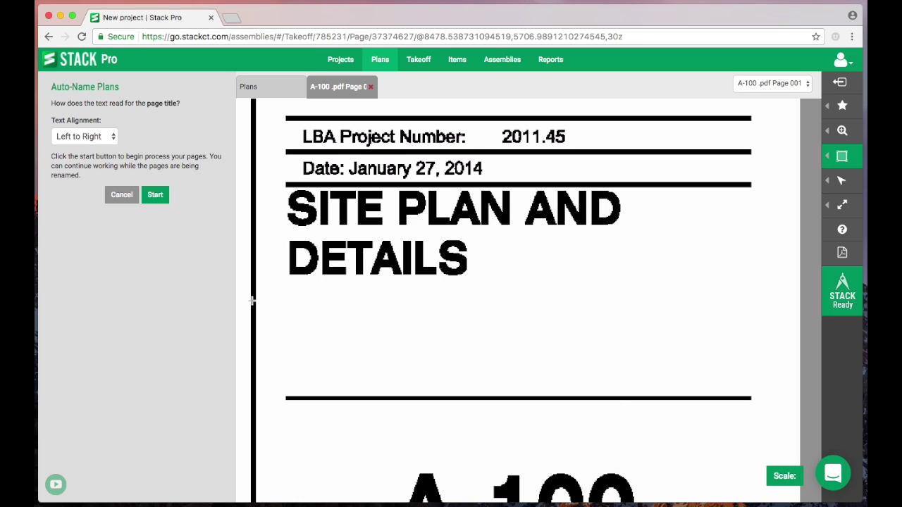
pyautogui.moveTo(605, 411); pyautogui.dragTo(554, 177)
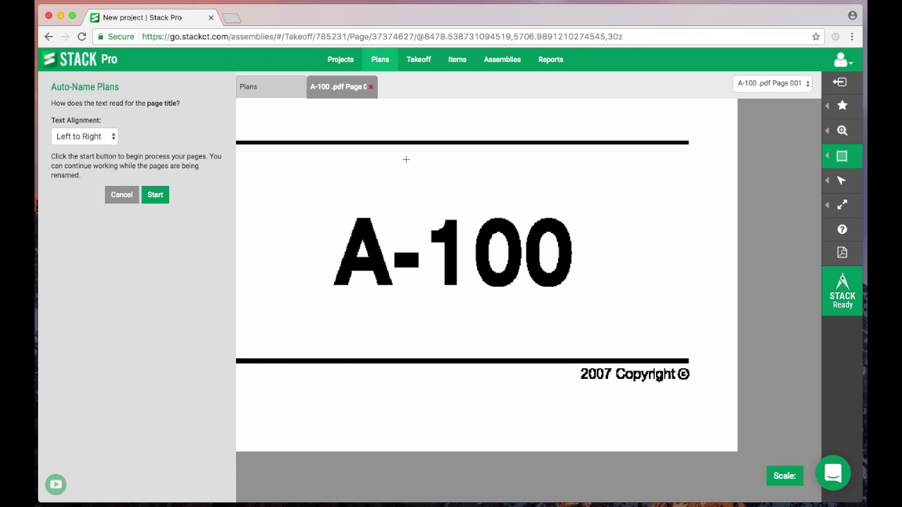
pyautogui.moveTo(406, 160); pyautogui.dragTo(501, 374)
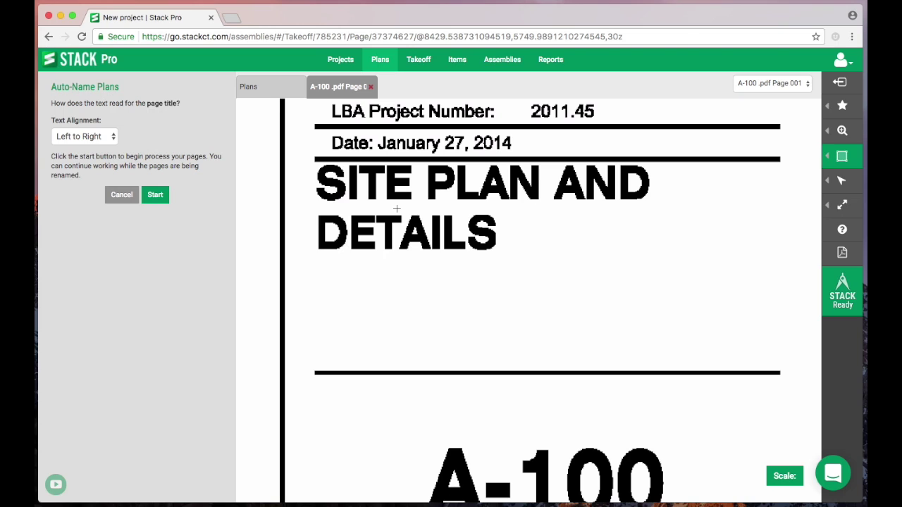
pyautogui.click(121, 195)
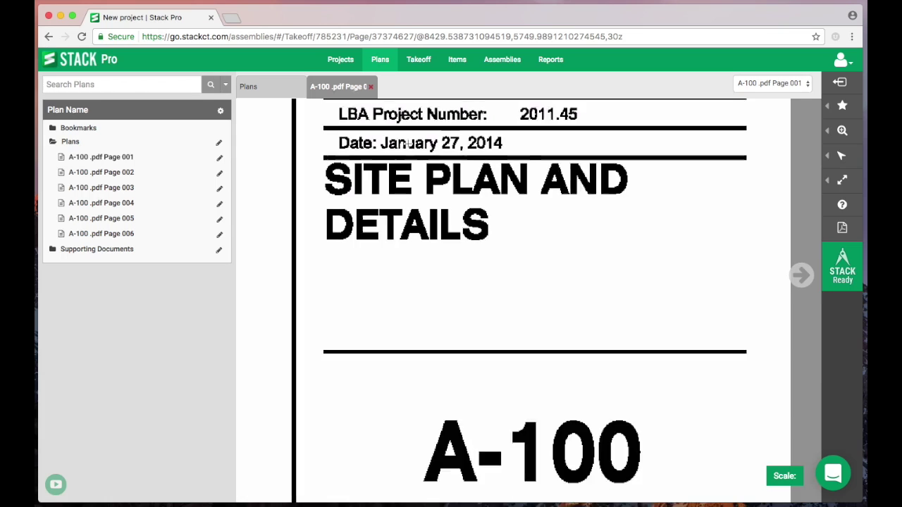
# Step: Return to the overview of all plans and review the rotation choices for the pages in the Plans folder without applying any
pyautogui.click(271, 85)
pyautogui.moveTo(569, 171)
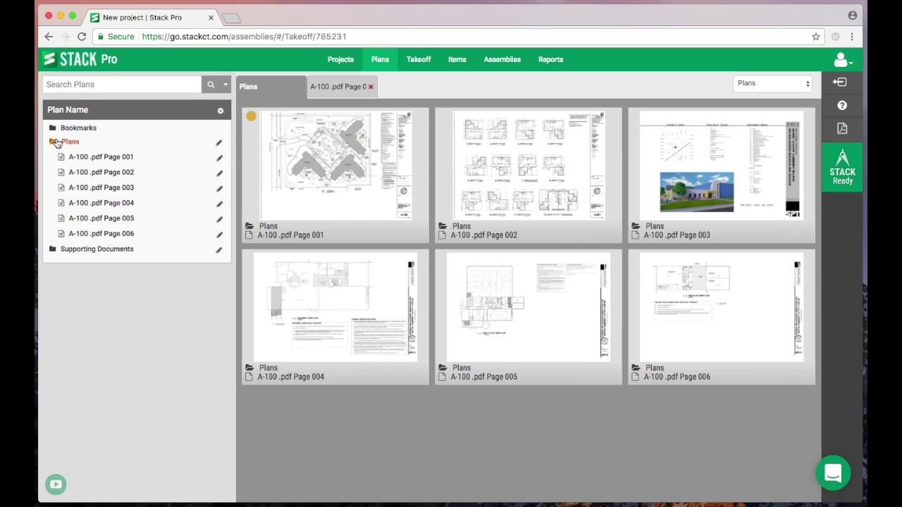
pyautogui.click(219, 145)
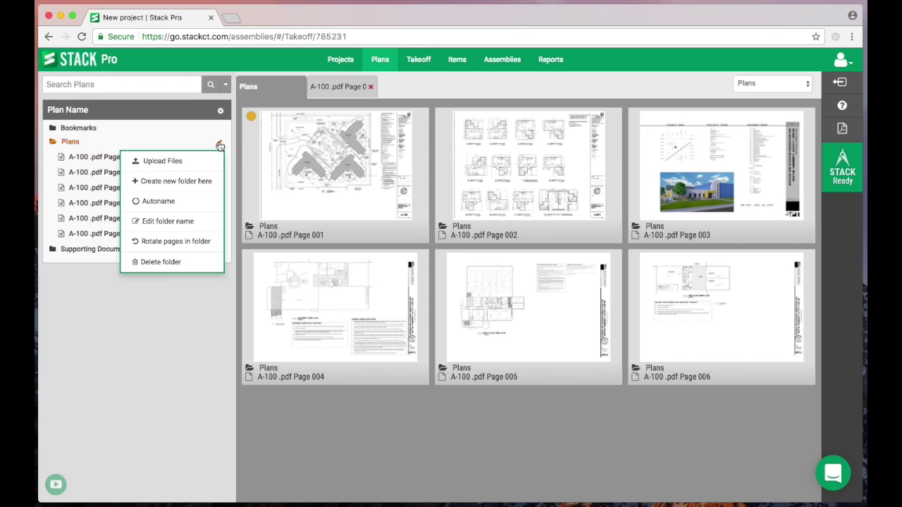
pyautogui.click(181, 245)
pyautogui.click(154, 131)
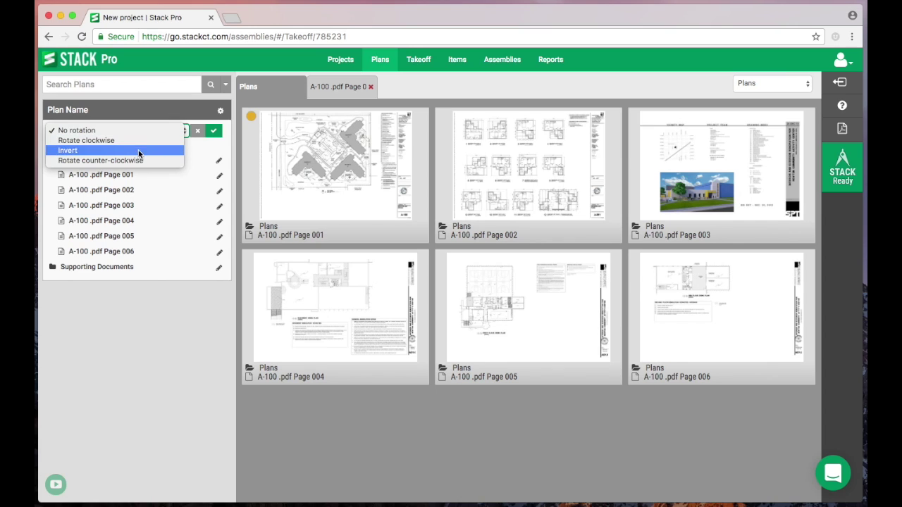
pyautogui.click(150, 130)
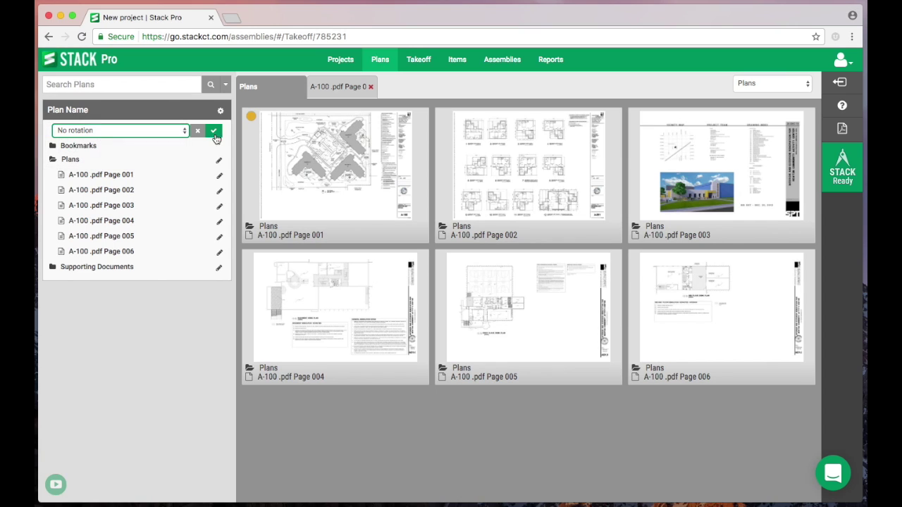
pyautogui.click(197, 131)
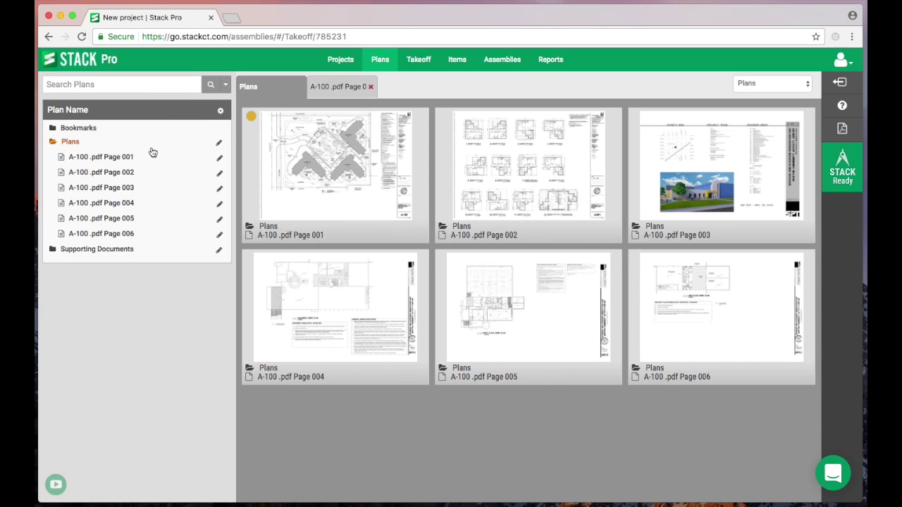
# Step: Open the rotation setting for the single page A-100 .pdf Page 001 and cancel it without rotating
pyautogui.click(219, 158)
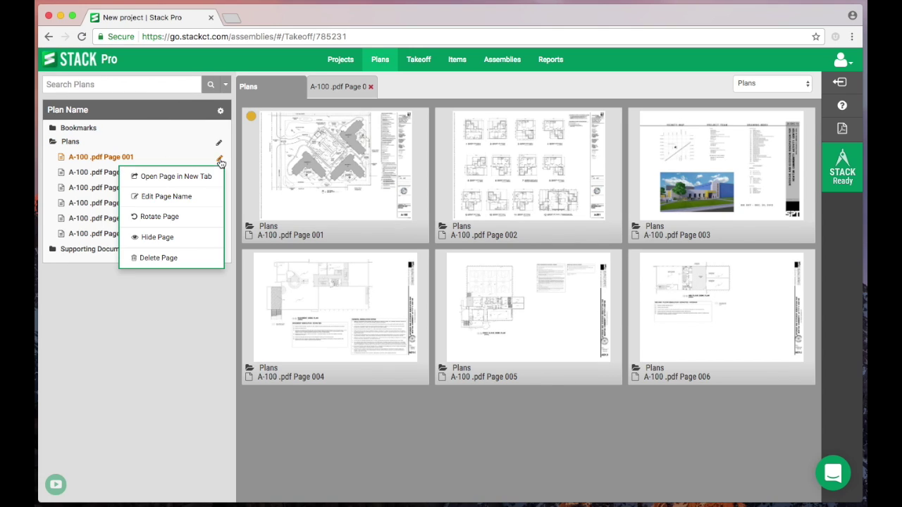
pyautogui.click(174, 218)
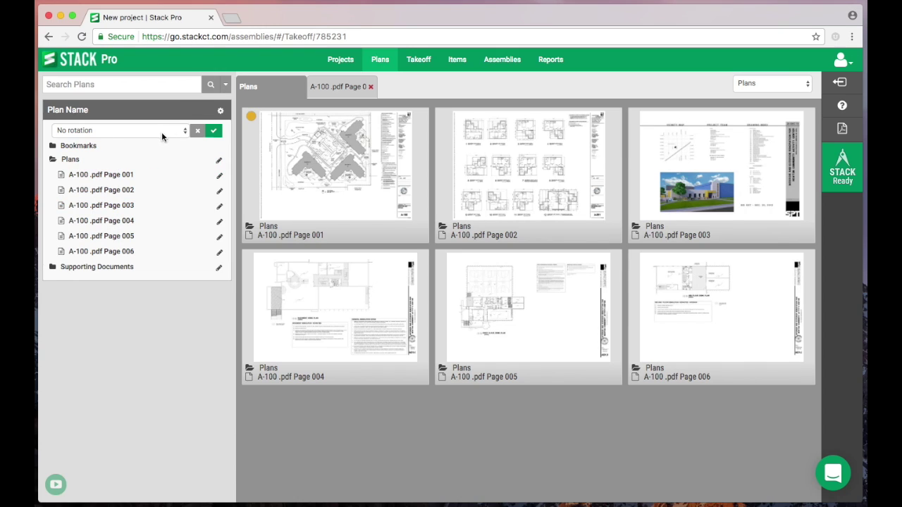
pyautogui.click(197, 131)
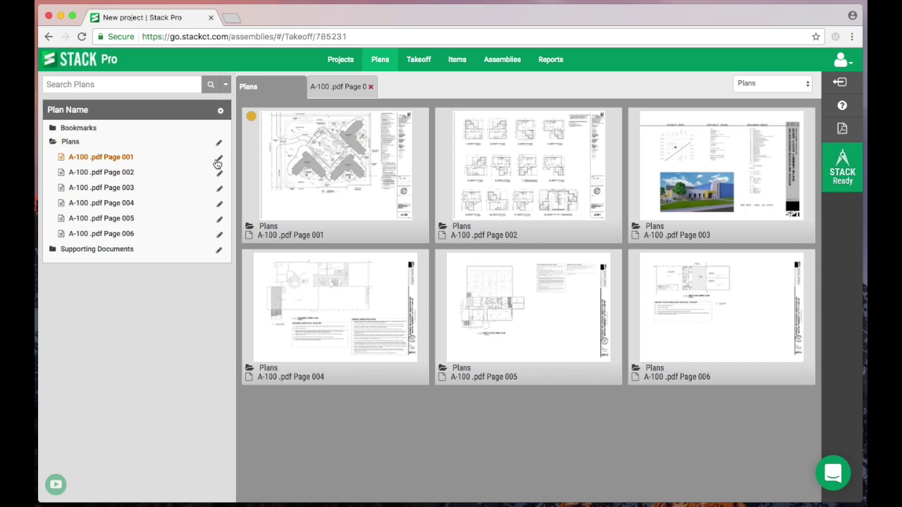
# Step: Create a new folder named Addenda inside the Plans folder, and check the options available for it
pyautogui.click(218, 143)
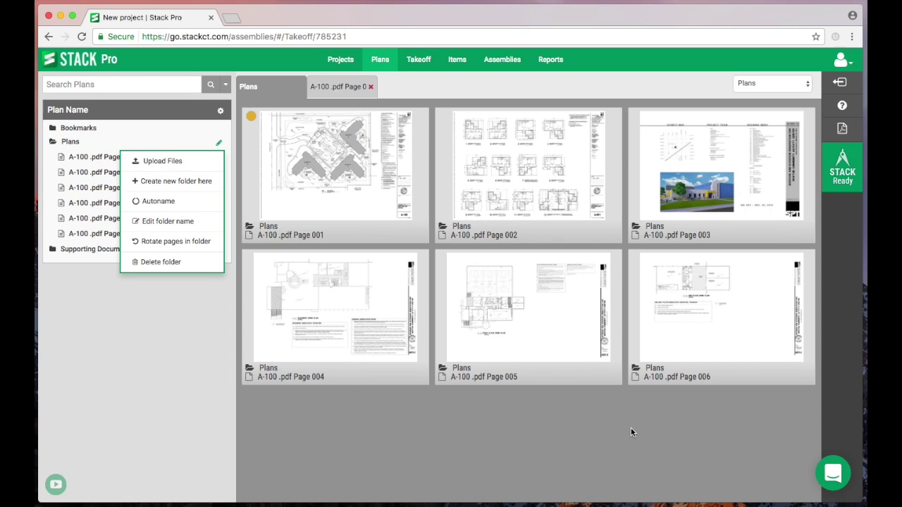
pyautogui.click(186, 181)
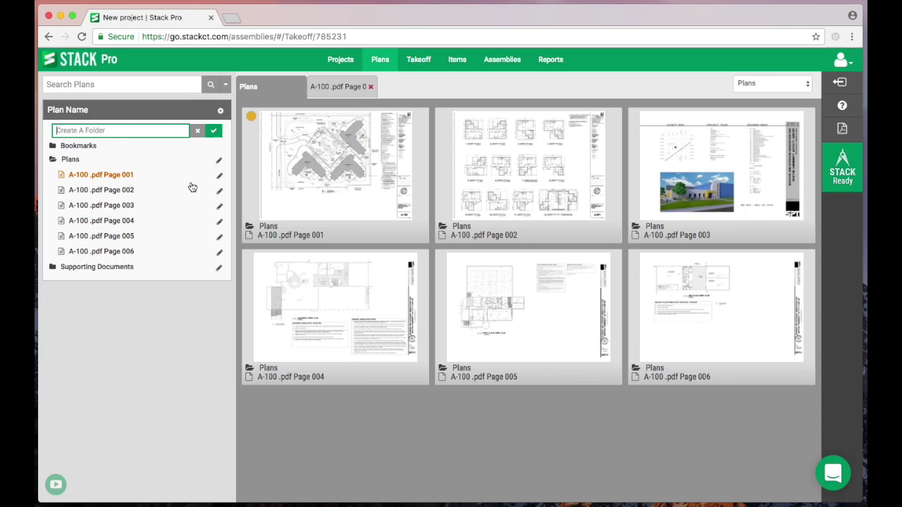
pyautogui.write('Addm')
pyautogui.press('BackSpace')
pyautogui.write('enda')
pyautogui.click(215, 132)
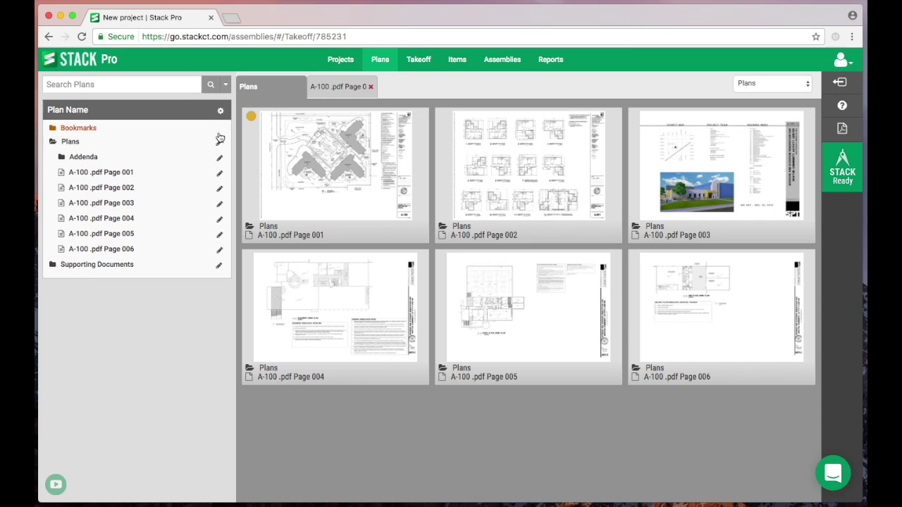
pyautogui.click(219, 159)
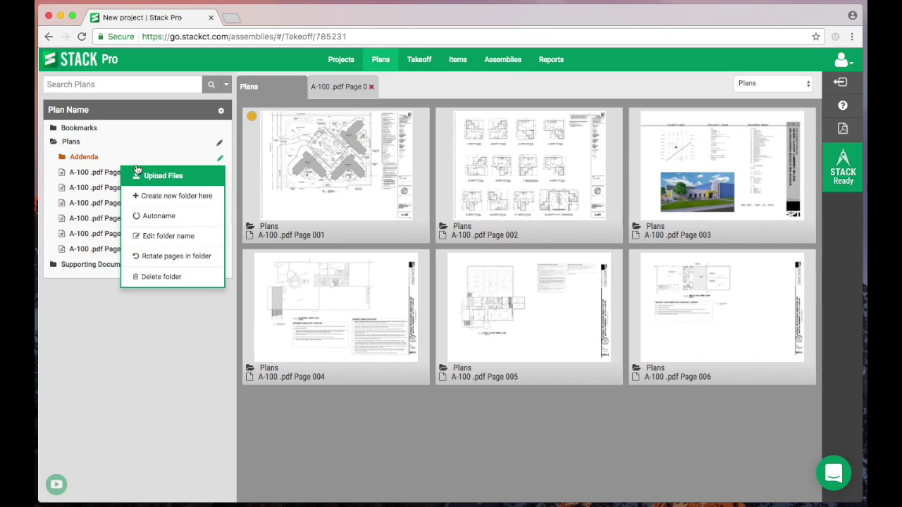
pyautogui.click(89, 156)
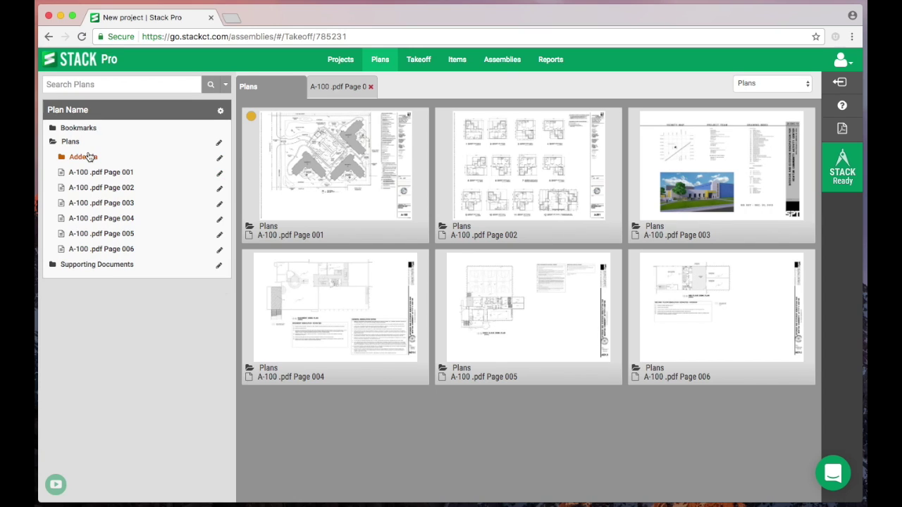